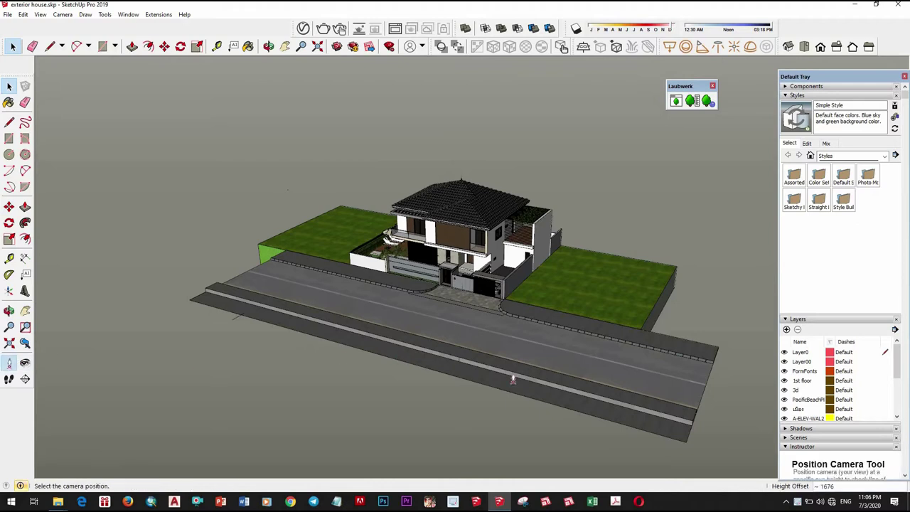
- Place the camera at street-level eye height facing the house front, in two-point perspective
click(501, 364)
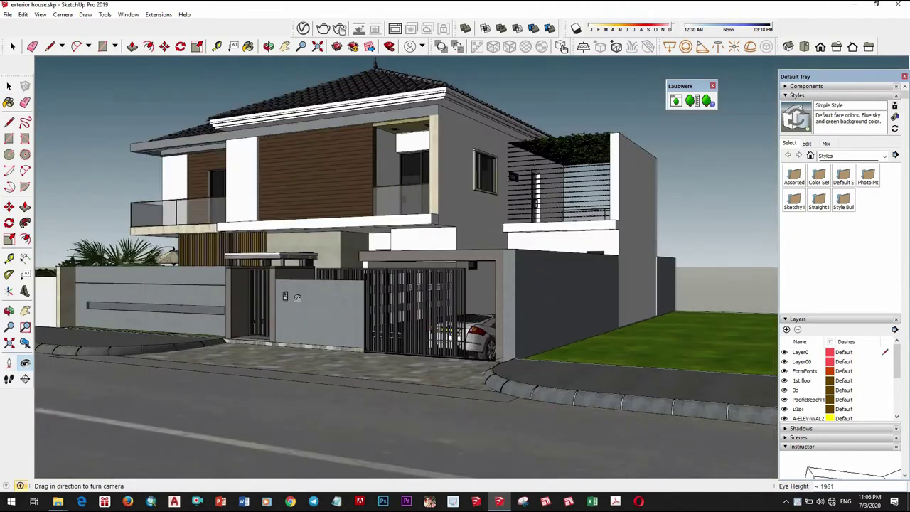
drag(485, 239, 5, 392)
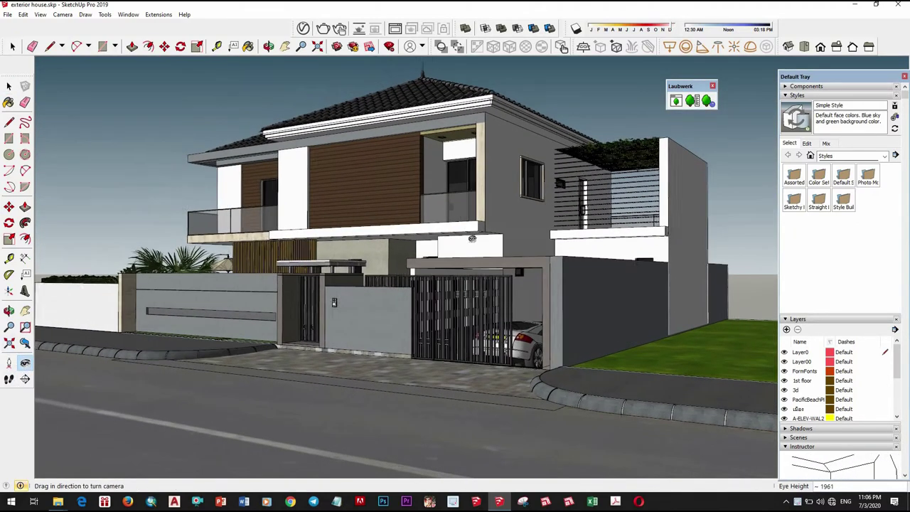
mouse_move(389, 388)
mouse_down()
mouse_move(388, 364)
mouse_move(426, 331)
mouse_move(453, 343)
mouse_up()
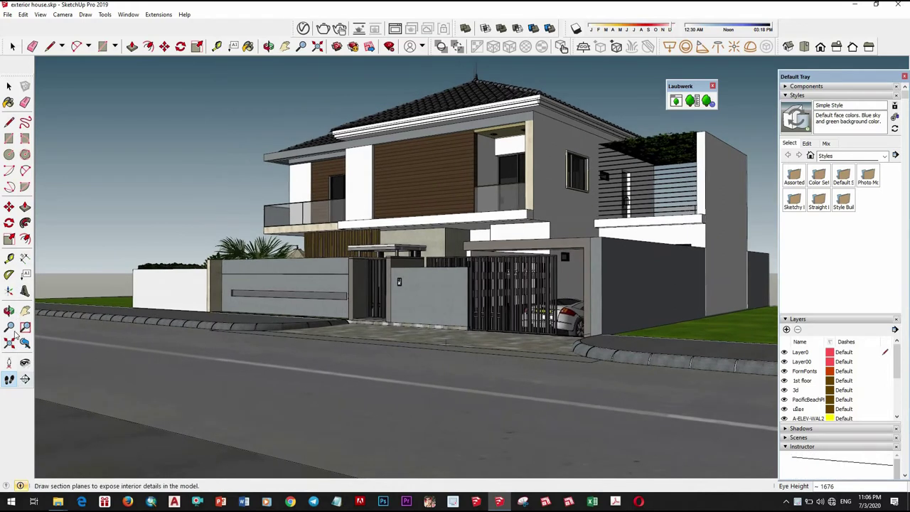
click(62, 14)
click(93, 81)
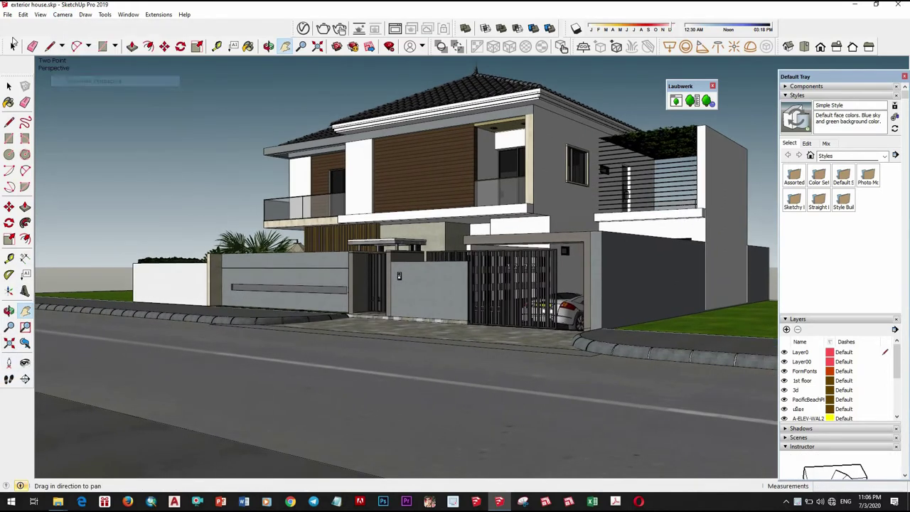
- Tilt the view so the house sits lower in frame and save it as Scene 1
click(25, 363)
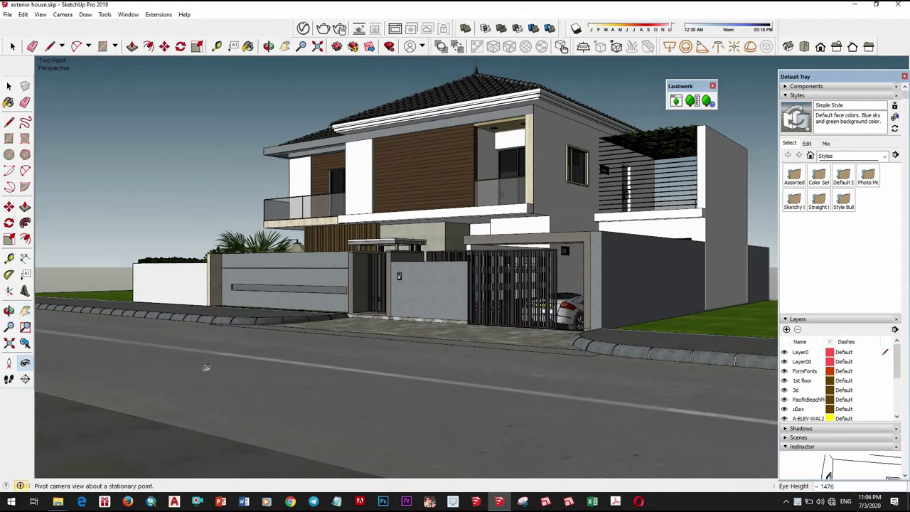
drag(205, 368, 188, 266)
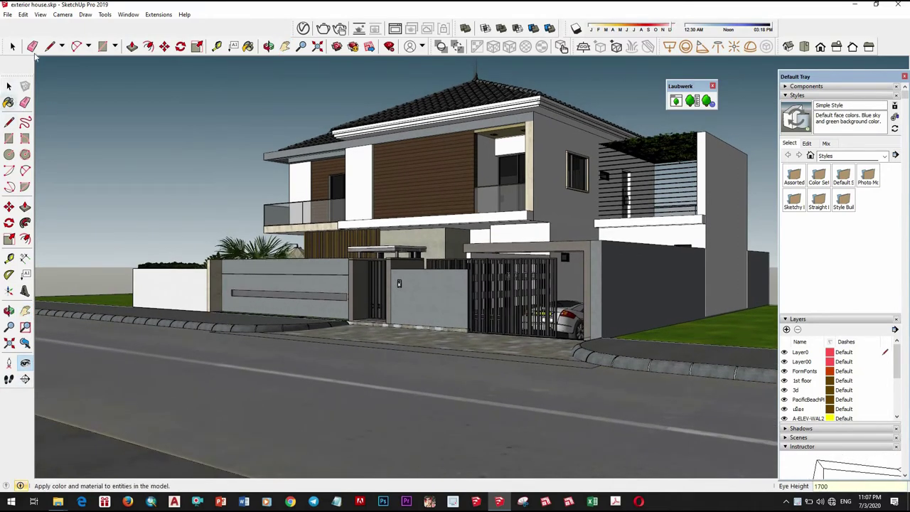
click(40, 15)
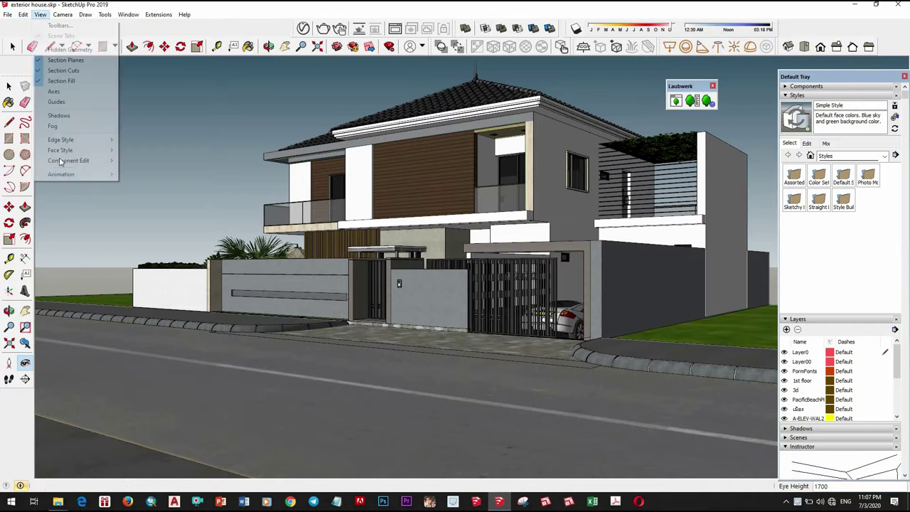
click(150, 174)
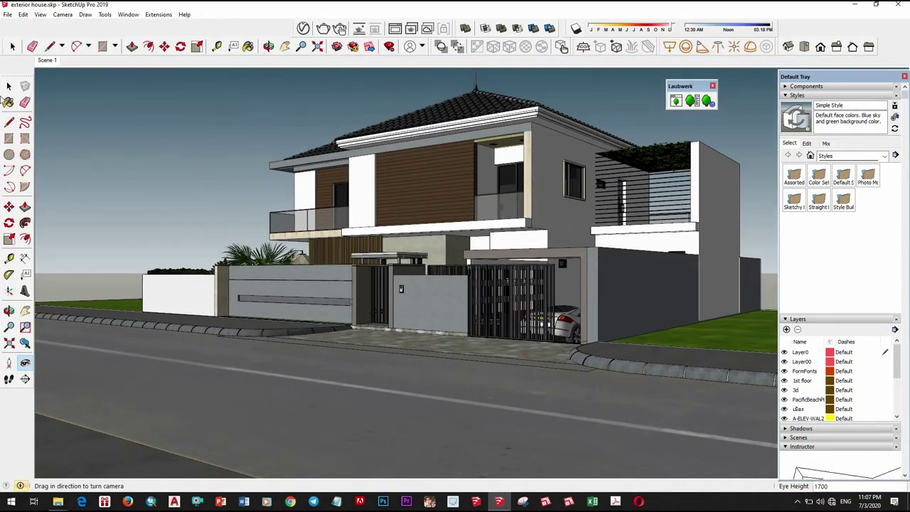
- Clear a stray selection on the house and orbit up to a high aerial view
key(space)
click(564, 322)
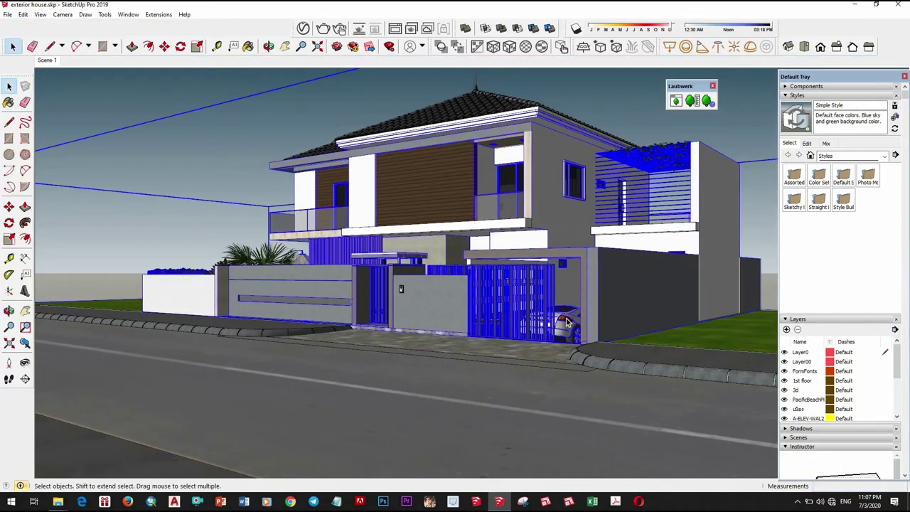
key(Escape)
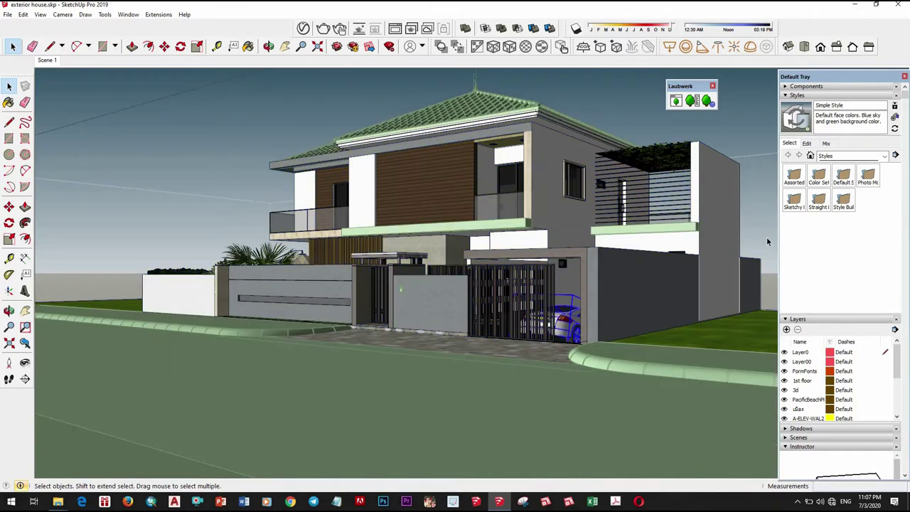
scroll(643, 282, down, 3)
scroll(644, 282, down, 3)
middle_drag(644, 282, 538, 354)
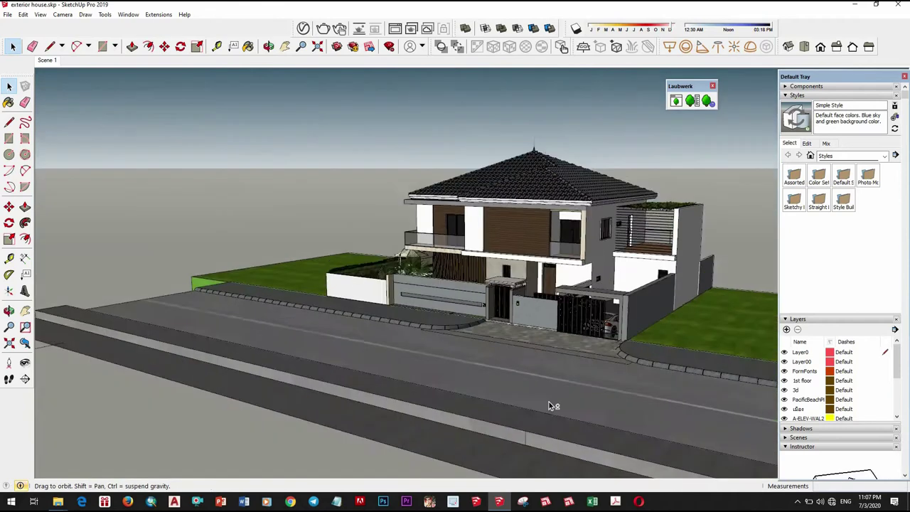
scroll(536, 353, up, 5)
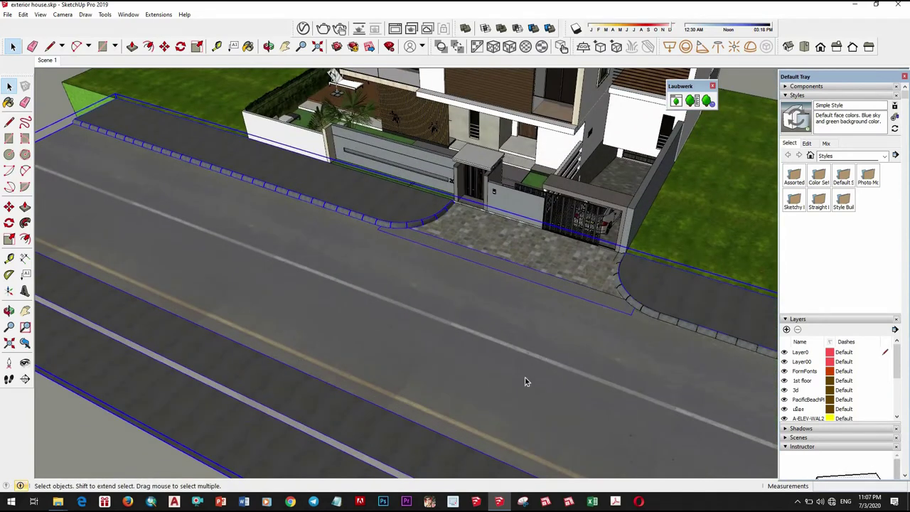
scroll(517, 382, down, 1)
scroll(501, 369, down, 2)
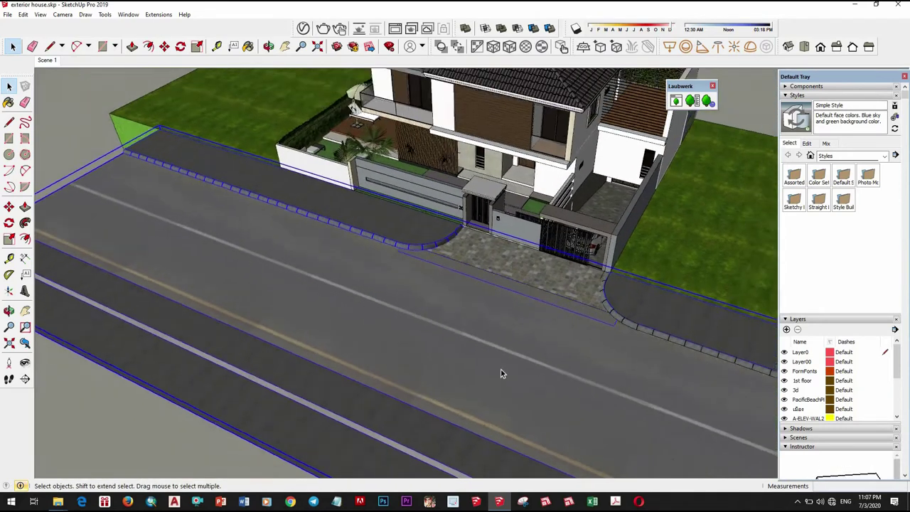
scroll(370, 292, down, 4)
- Orbit around to the front gate and select the car parked behind it
mouse_move(431, 318)
middle_down()
mouse_move(481, 203)
mouse_move(640, 306)
mouse_move(661, 293)
middle_up()
scroll(639, 306, up, 3)
scroll(659, 299, up, 3)
click(661, 291)
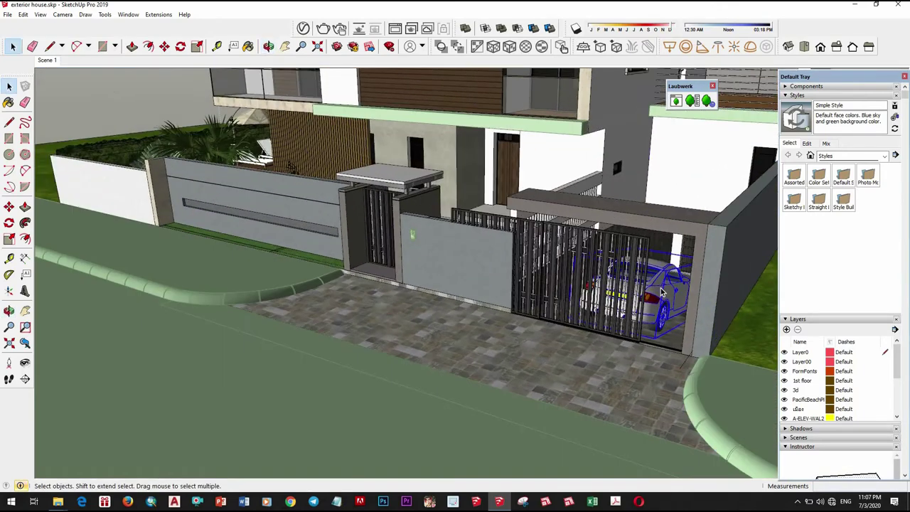
scroll(164, 174, down, 5)
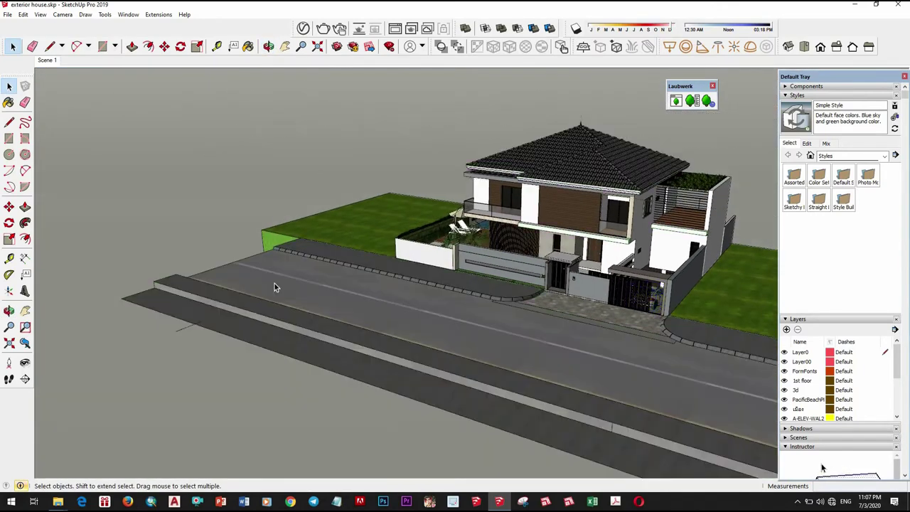
scroll(276, 283, up, 4)
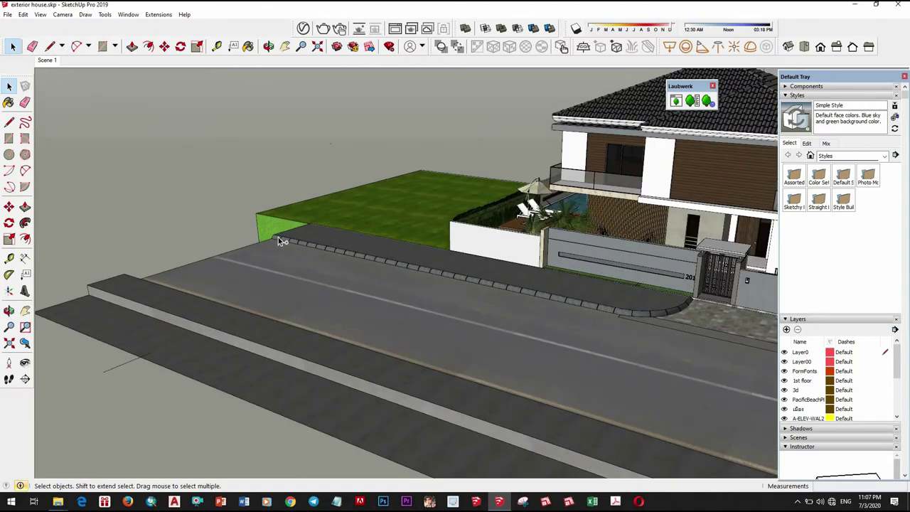
- Start moving the car and orbit to see the road beside the grass
key(m)
click(517, 296)
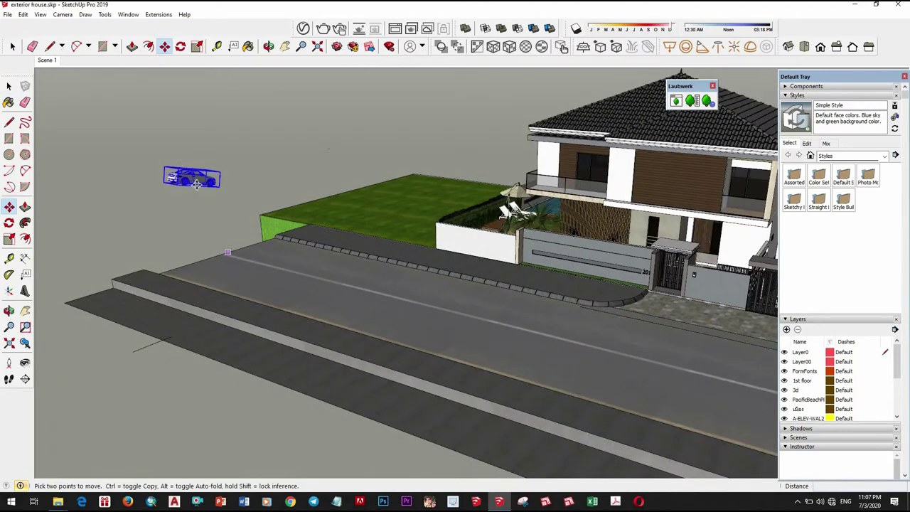
scroll(197, 183, up, 3)
scroll(171, 192, up, 2)
scroll(167, 196, up, 2)
scroll(198, 237, up, 2)
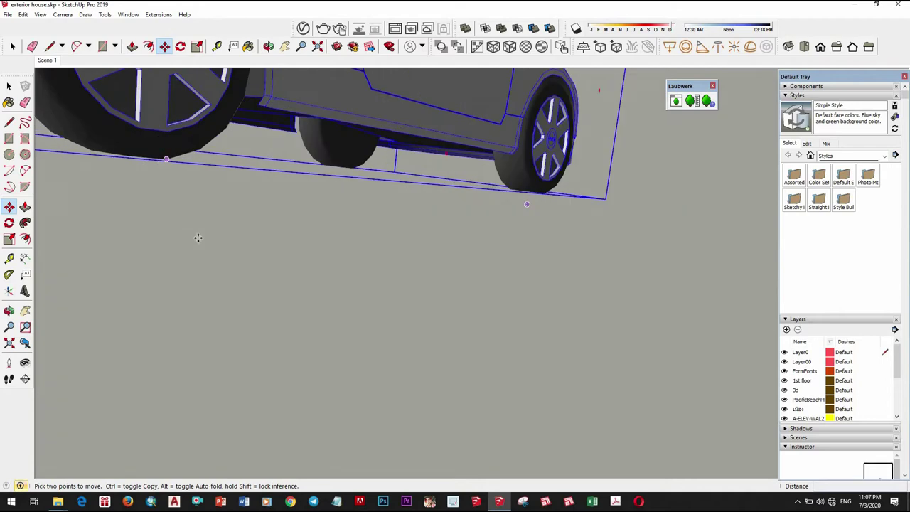
scroll(199, 237, down, 3)
scroll(220, 250, down, 3)
middle_drag(220, 250, 284, 334)
scroll(276, 293, up, 4)
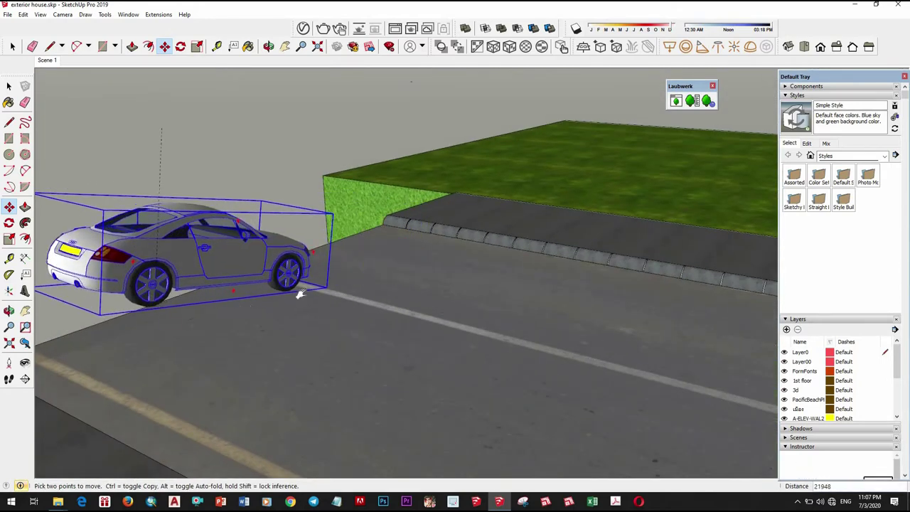
scroll(300, 293, down, 3)
scroll(285, 234, up, 2)
scroll(235, 238, down, 2)
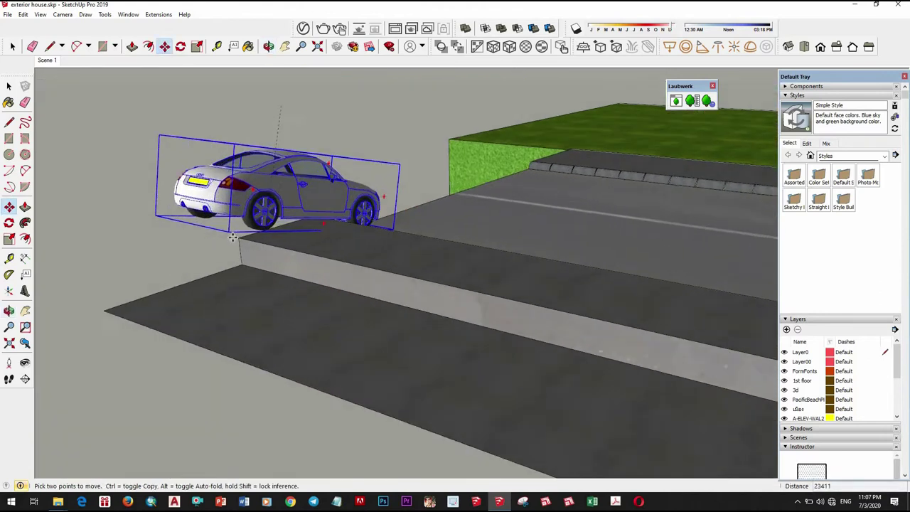
scroll(232, 238, up, 1)
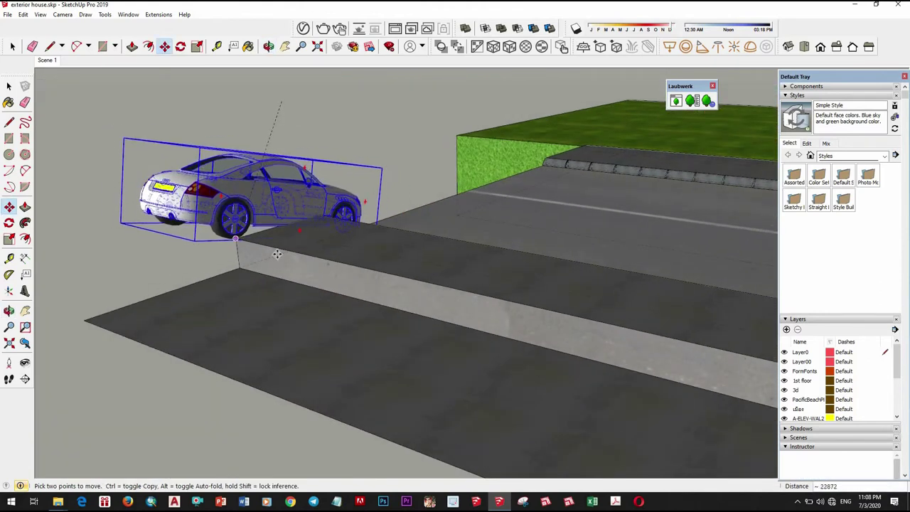
- Tilt the car about 9.6 degrees around its rear wheel to clear the ramp
key(q)
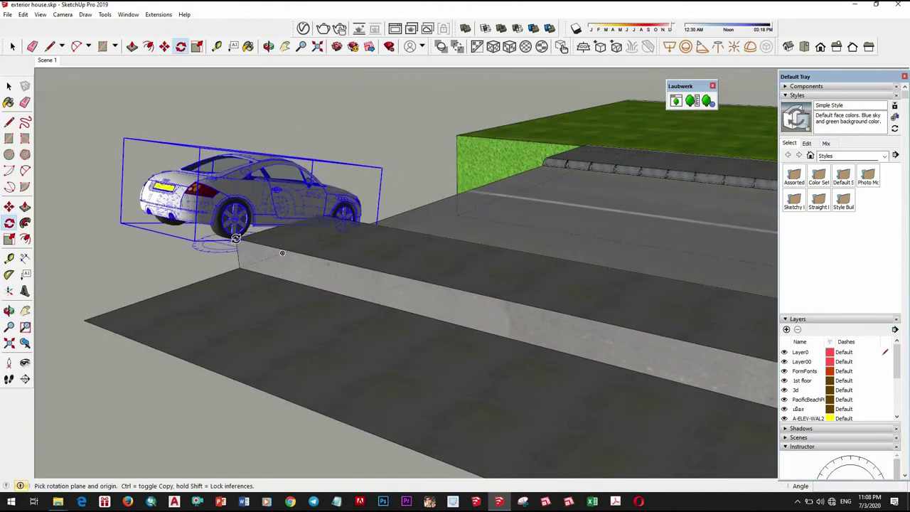
middle_drag(237, 238, 253, 254)
scroll(253, 241, up, 2)
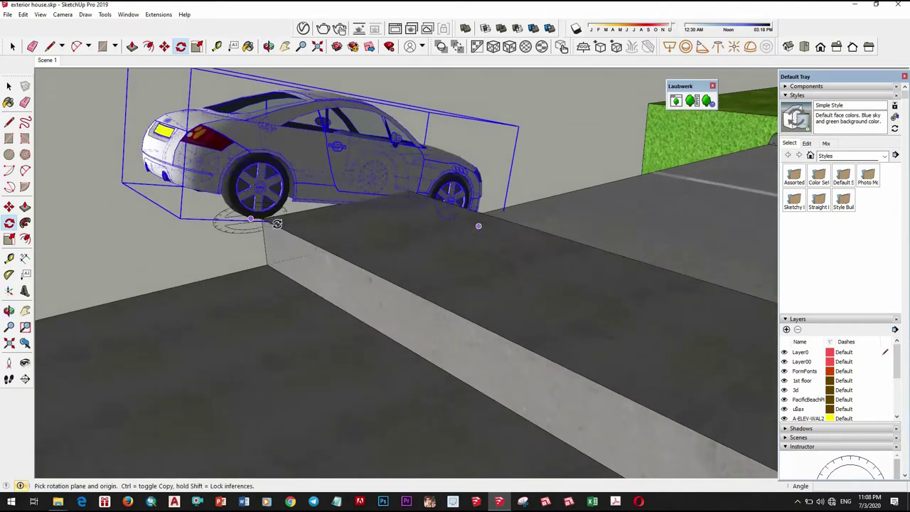
scroll(270, 211, up, 2)
mouse_move(270, 211)
middle_down()
mouse_move(229, 206)
mouse_move(224, 194)
middle_up()
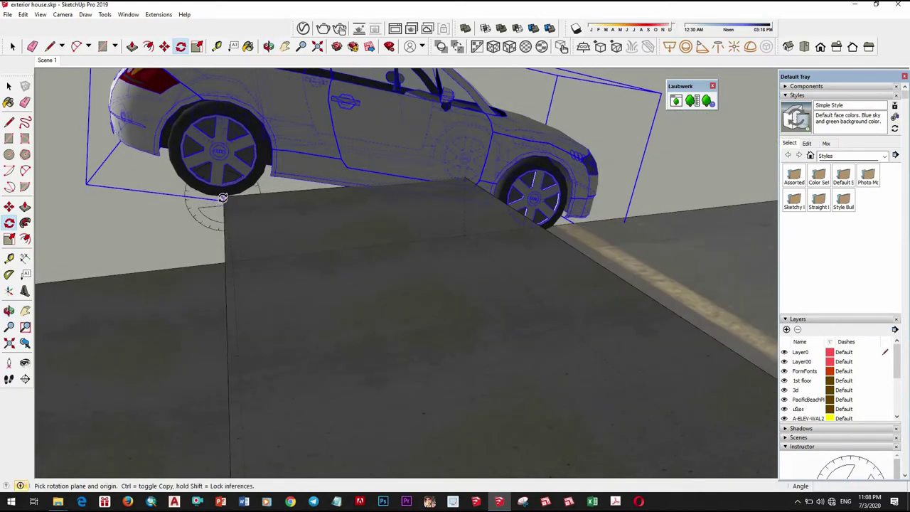
middle_drag(501, 198, 514, 223)
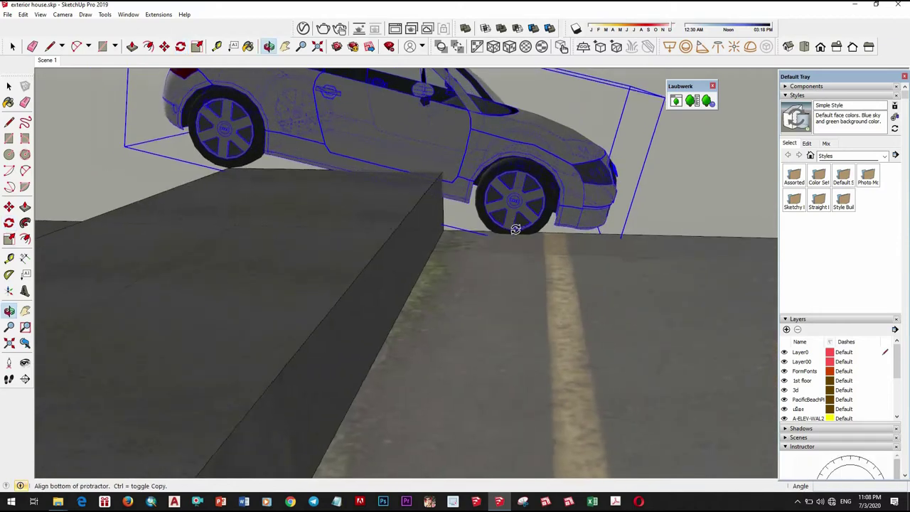
scroll(515, 233, up, 2)
click(486, 213)
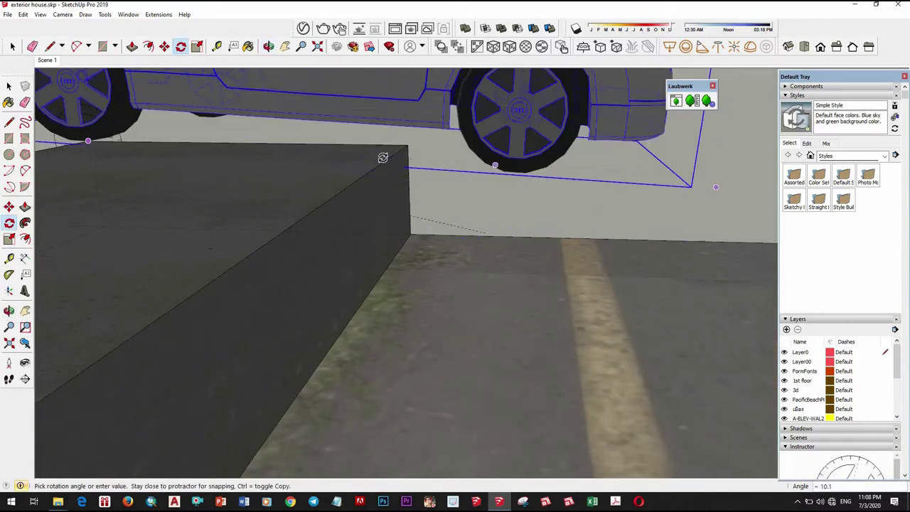
click(208, 175)
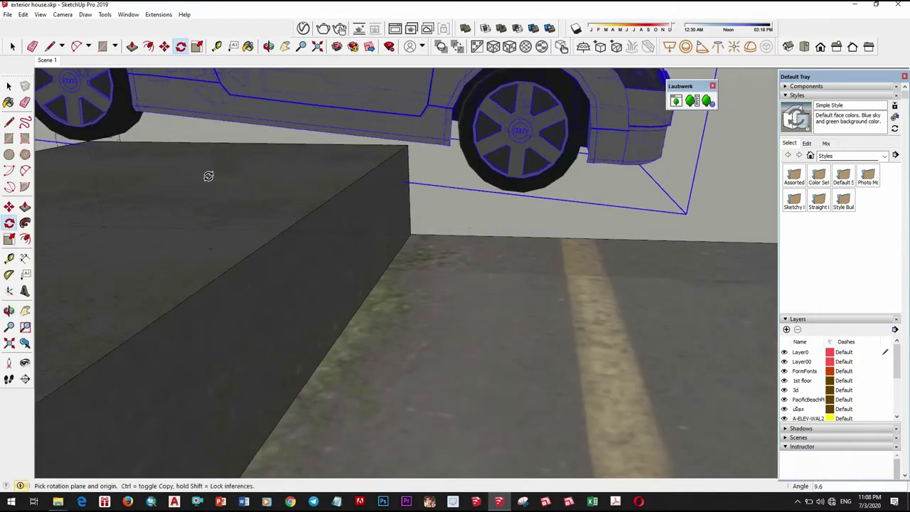
click(86, 140)
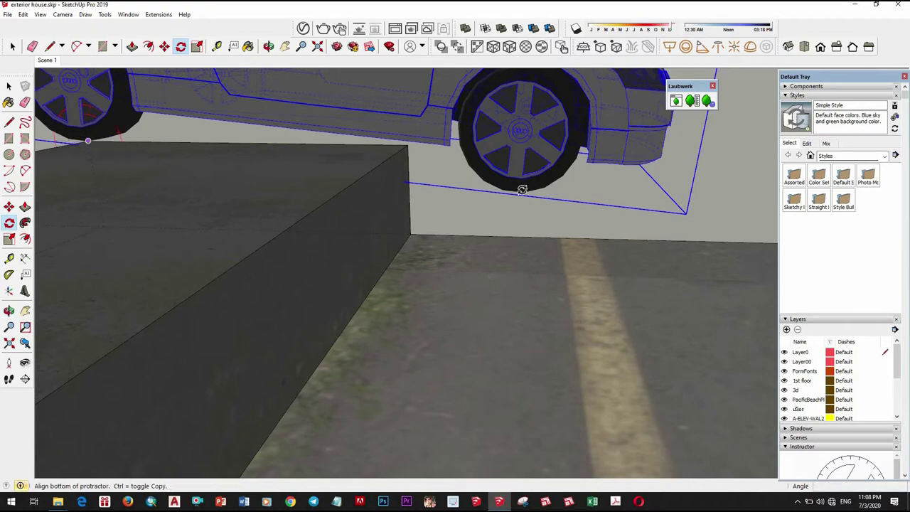
click(519, 190)
scroll(538, 215, down, 5)
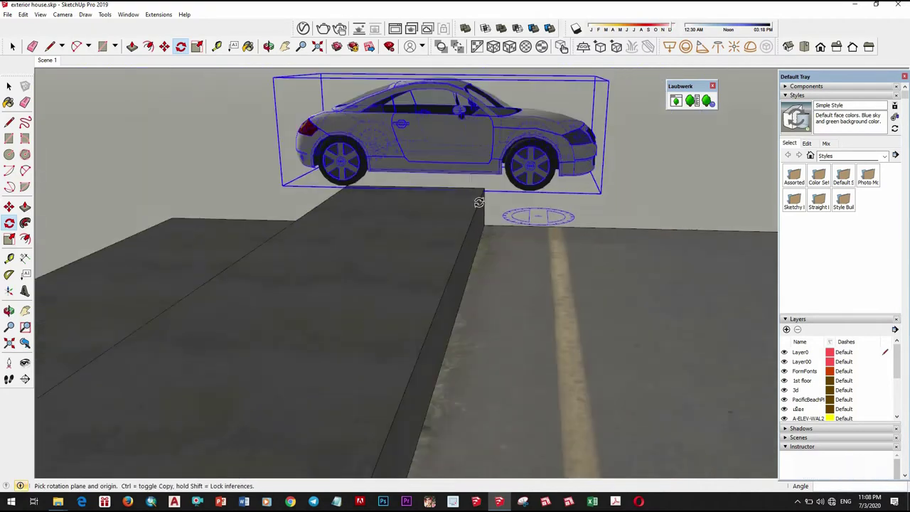
mouse_move(479, 199)
middle_down()
mouse_move(545, 274)
mouse_move(541, 264)
middle_up()
- Rotate the car 90 degrees so it runs parallel to the road
key(space)
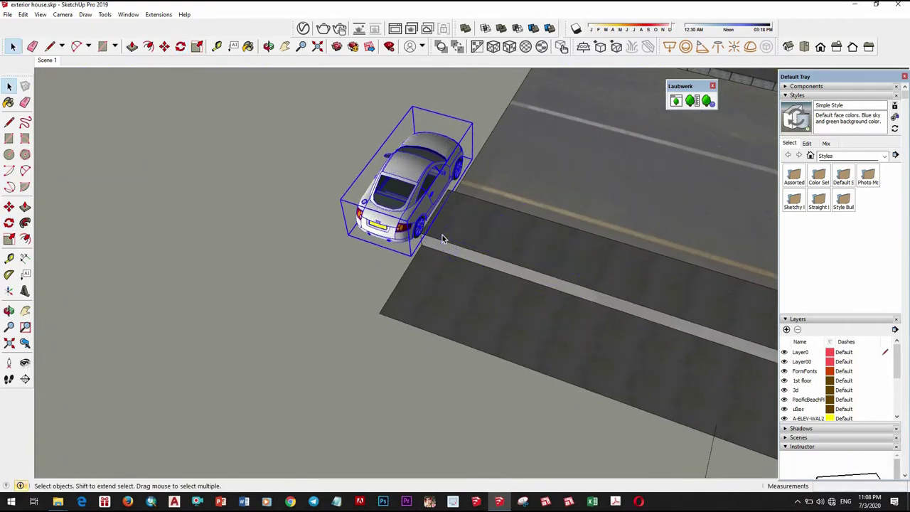
scroll(462, 262, up, 3)
key(q)
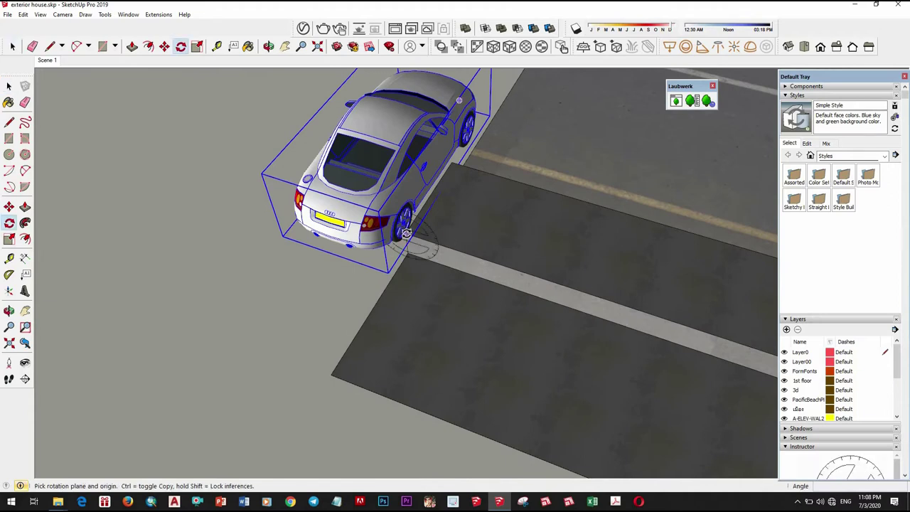
click(456, 206)
click(543, 202)
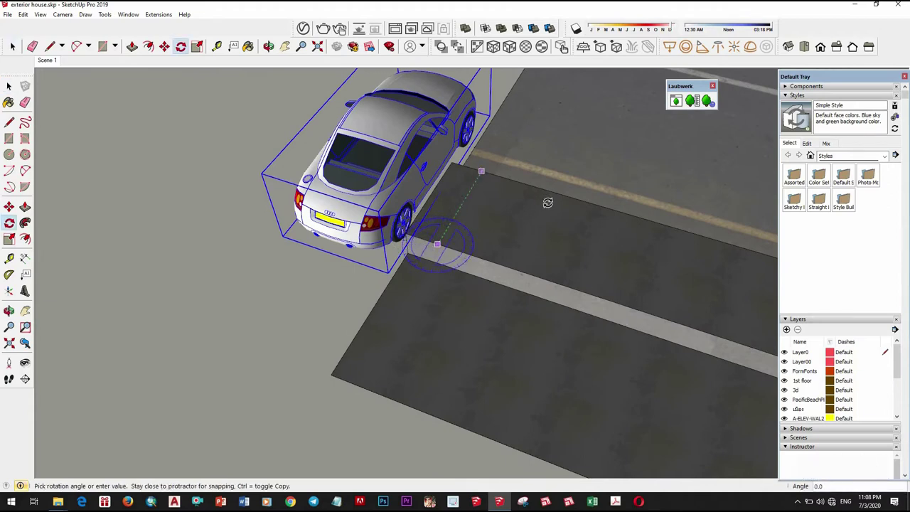
click(492, 220)
mouse_move(492, 221)
middle_down()
mouse_move(544, 209)
mouse_move(449, 232)
middle_up()
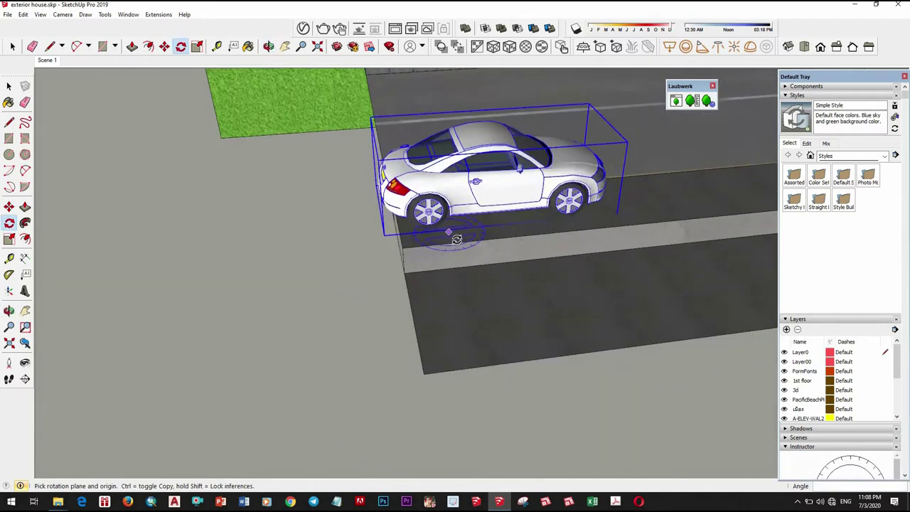
scroll(449, 231, up, 3)
key(m)
scroll(557, 203, down, 5)
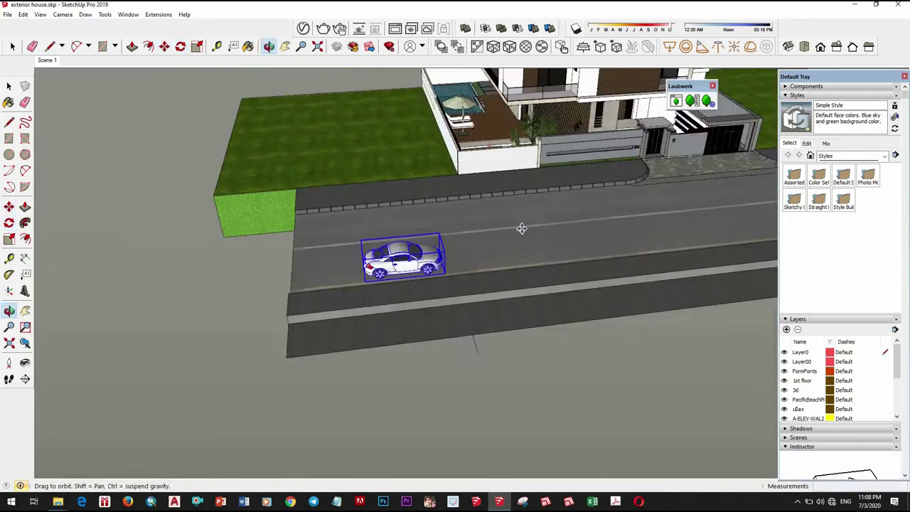
- Copy the car further along the road
middle_drag(518, 228, 518, 275)
scroll(427, 256, up, 3)
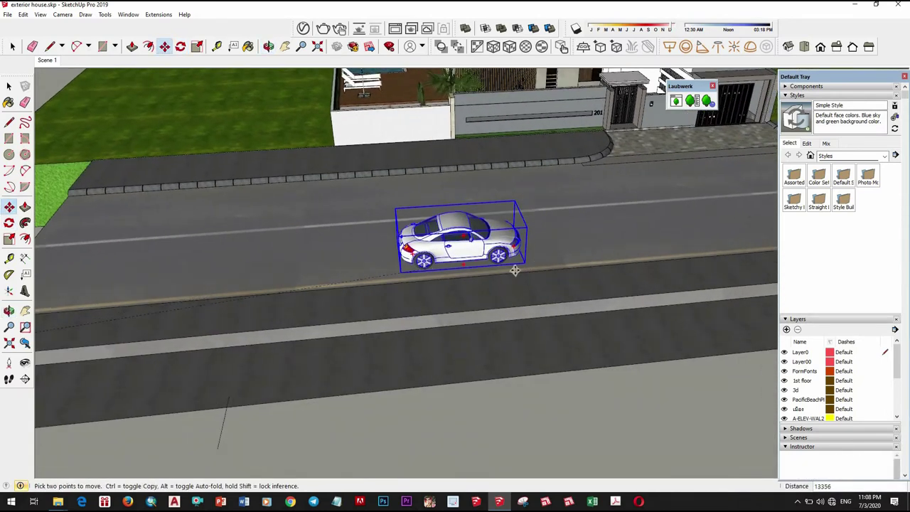
key(ctrl)
scroll(583, 234, down, 5)
scroll(599, 254, up, 3)
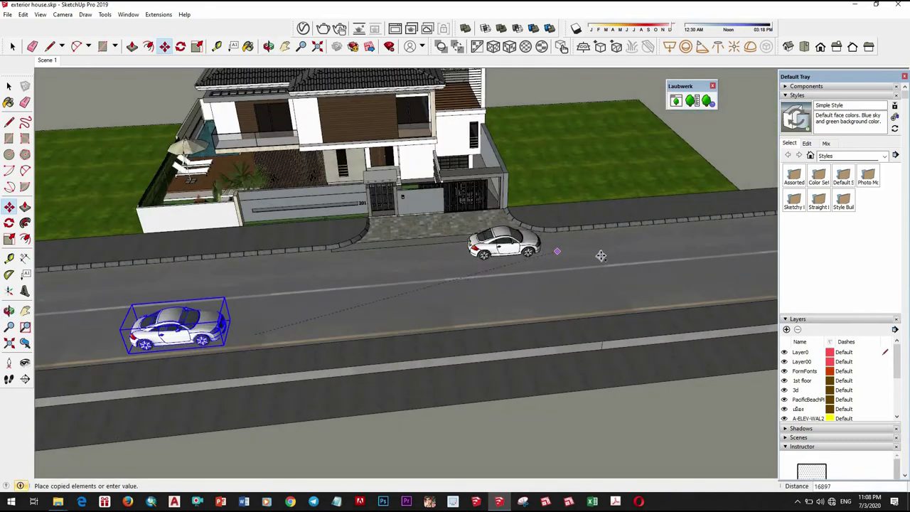
click(646, 250)
scroll(580, 260, up, 4)
- Flip the copy along its red axis and shift it left along its lane
key(space)
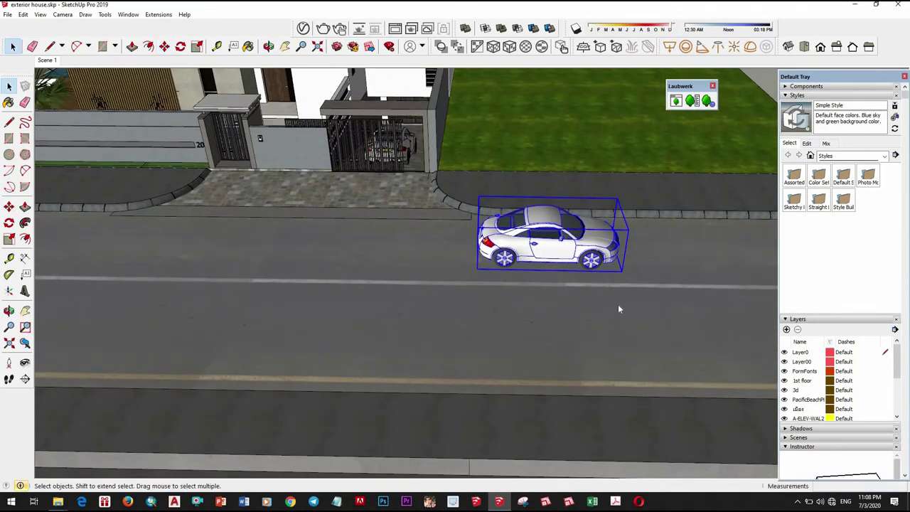
right_click(597, 240)
click(718, 429)
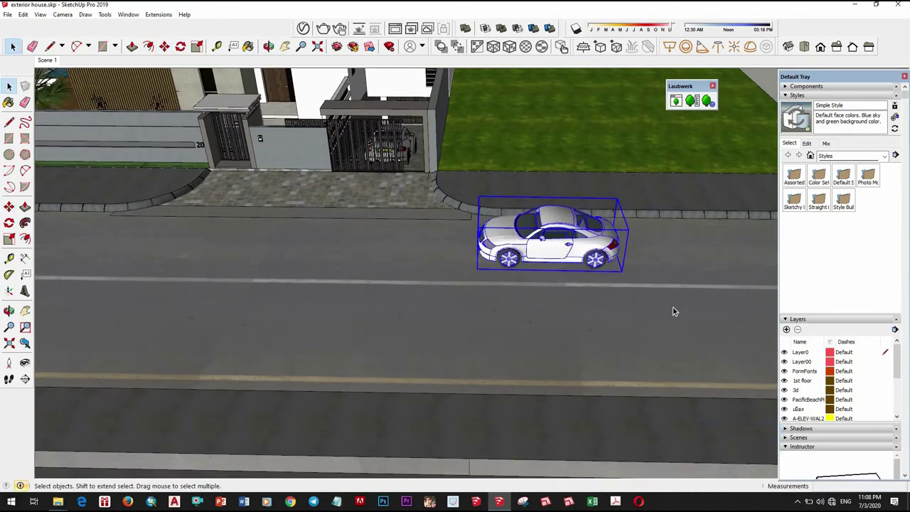
key(m)
click(632, 259)
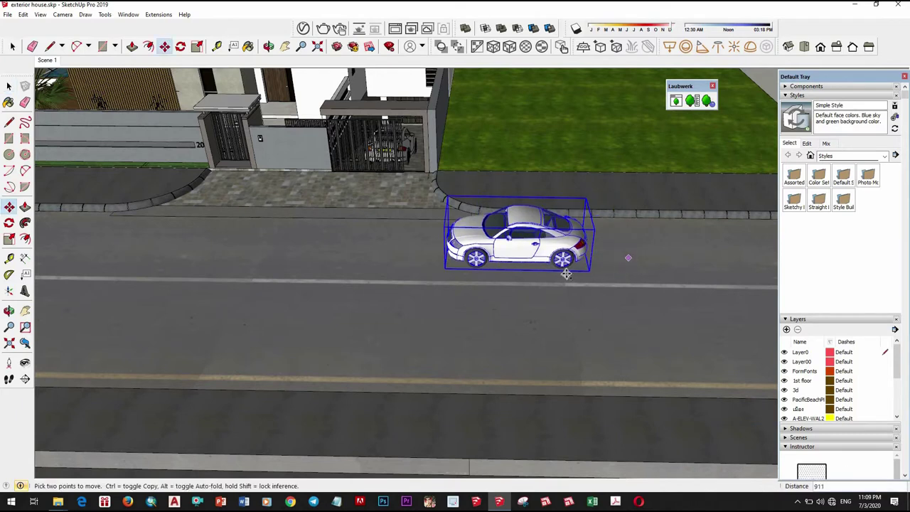
mouse_move(629, 258)
middle_down()
mouse_move(654, 281)
mouse_move(462, 280)
middle_up()
middle_drag(709, 290, 135, 248)
- Place another car copy on the road and return to the Scene 1 view
key(space)
key(m)
key(ctrl)
click(640, 266)
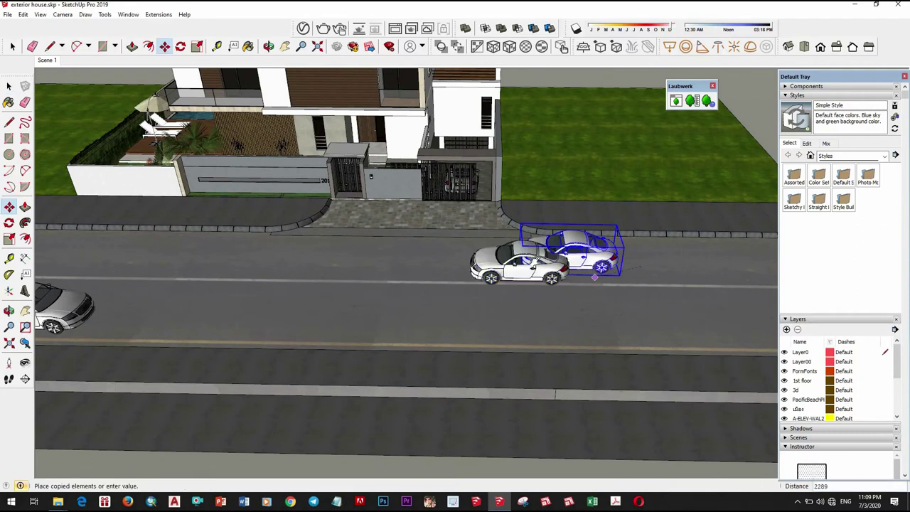
middle_drag(541, 263, 457, 265)
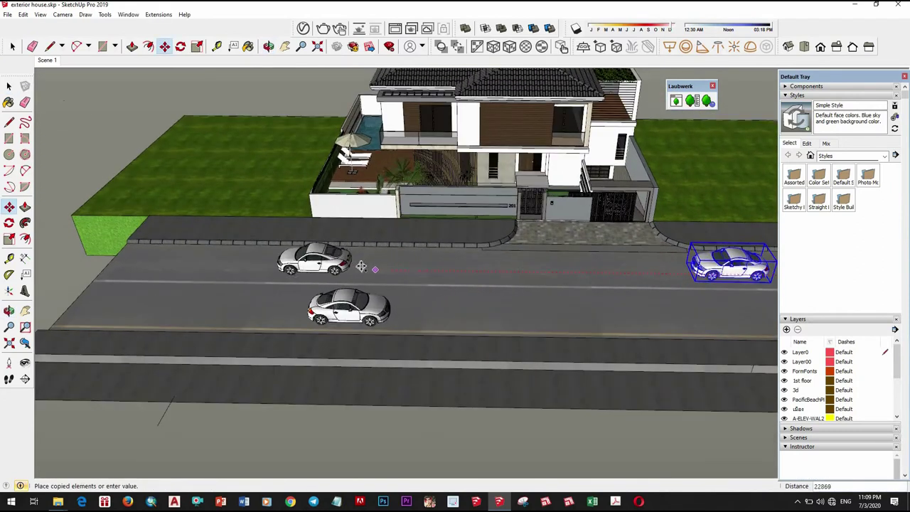
click(361, 270)
key(space)
click(47, 60)
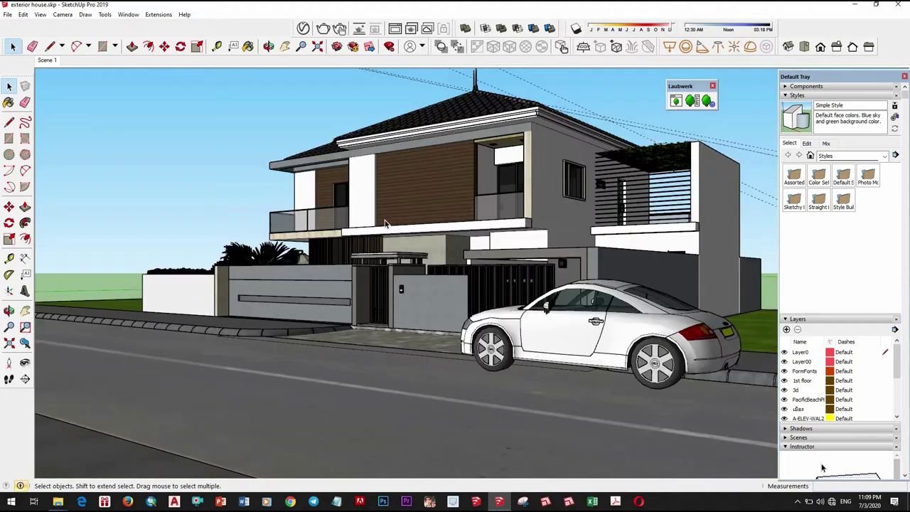
- Shift the foreground car to the right and the left car toward the road front
click(639, 343)
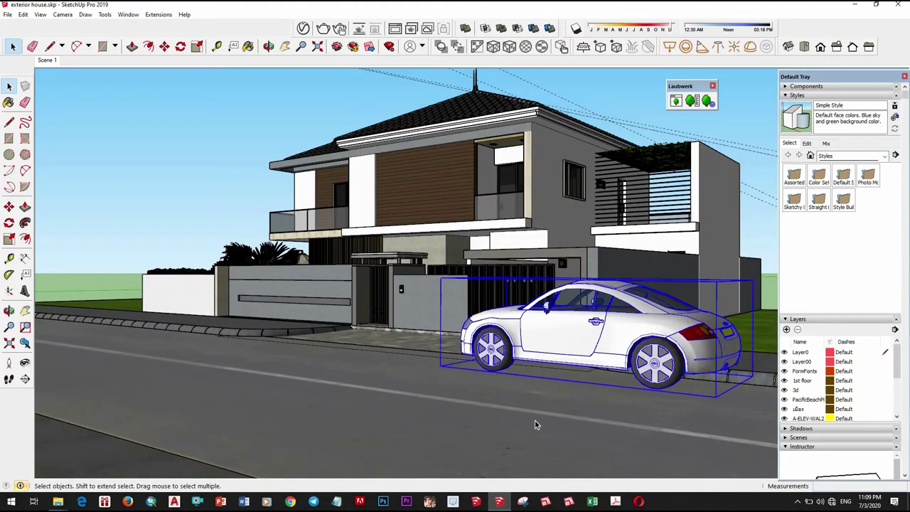
key(m)
click(534, 410)
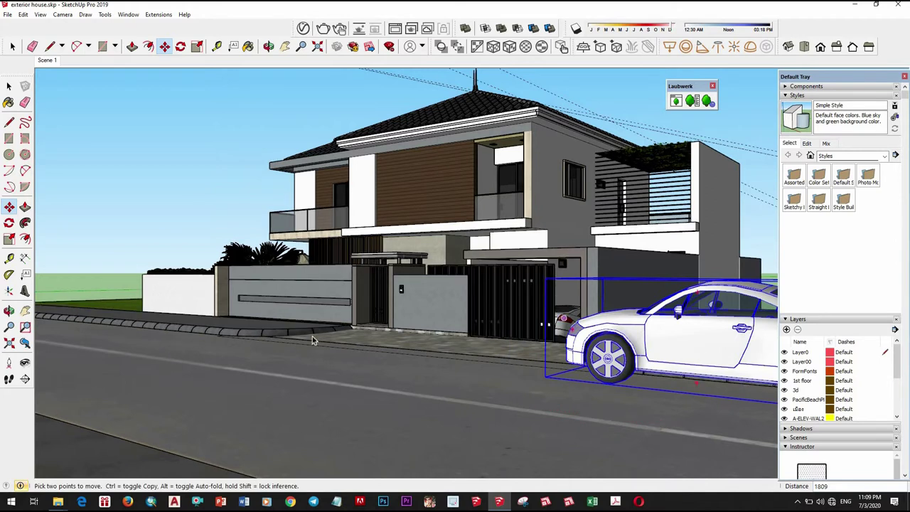
key(space)
scroll(363, 286, down, 3)
scroll(118, 305, up, 3)
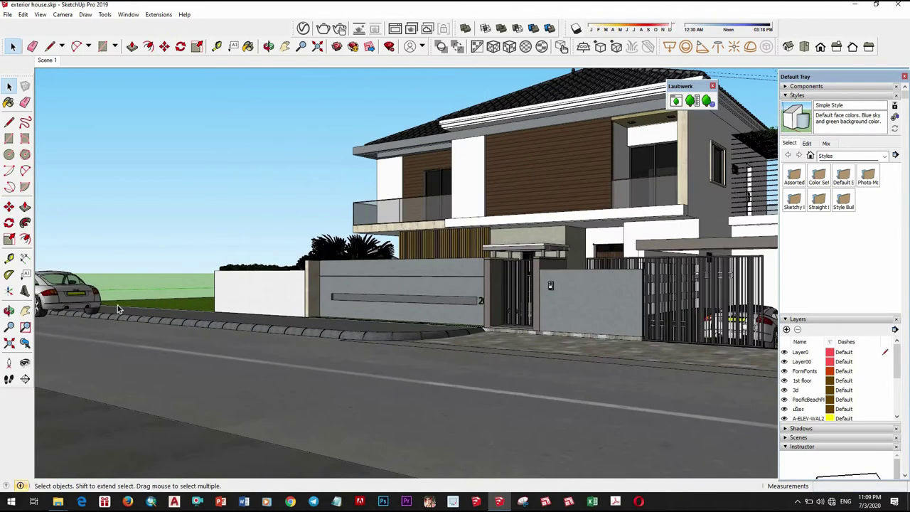
middle_drag(75, 271, 167, 337)
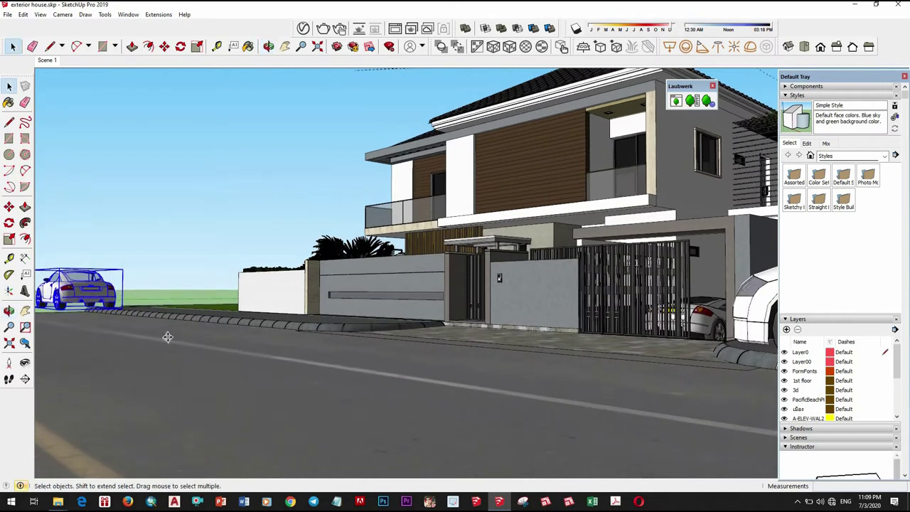
click(108, 310)
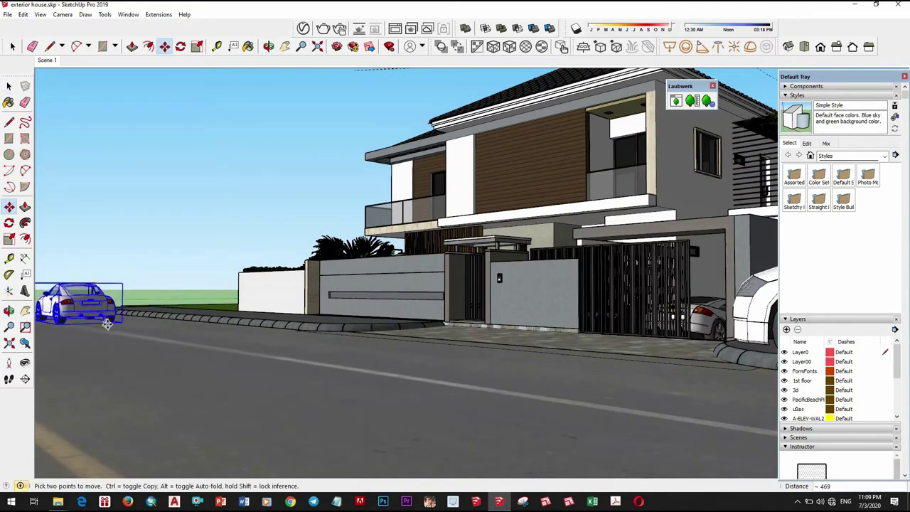
middle_drag(214, 350, 327, 342)
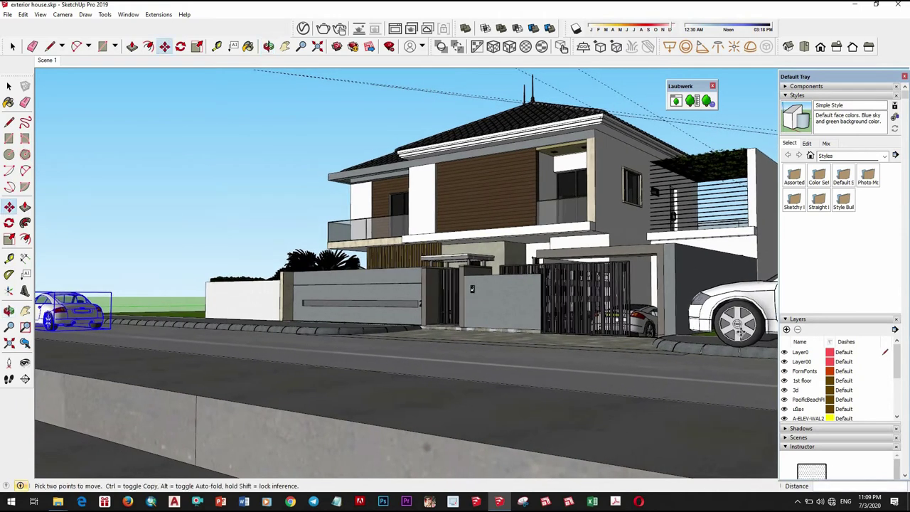
key(space)
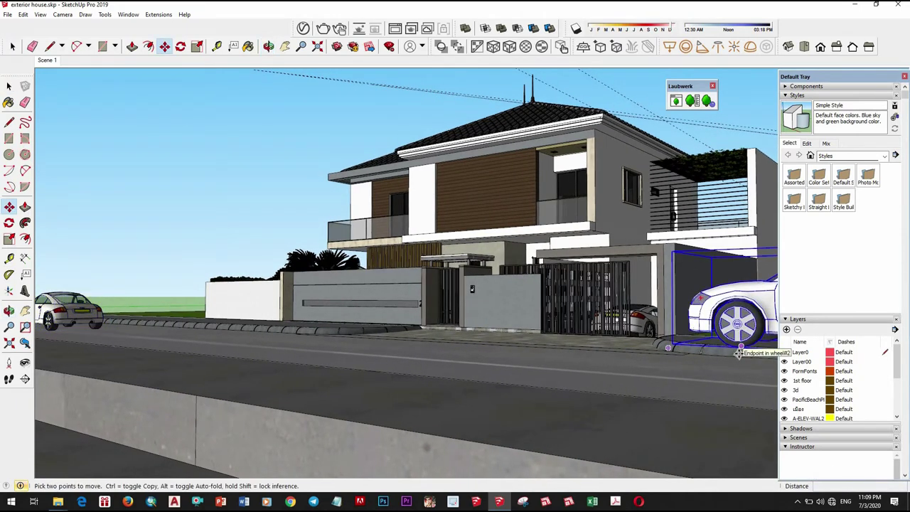
- Drop the right car lower on the road and nudge the left car right along the curb
click(739, 353)
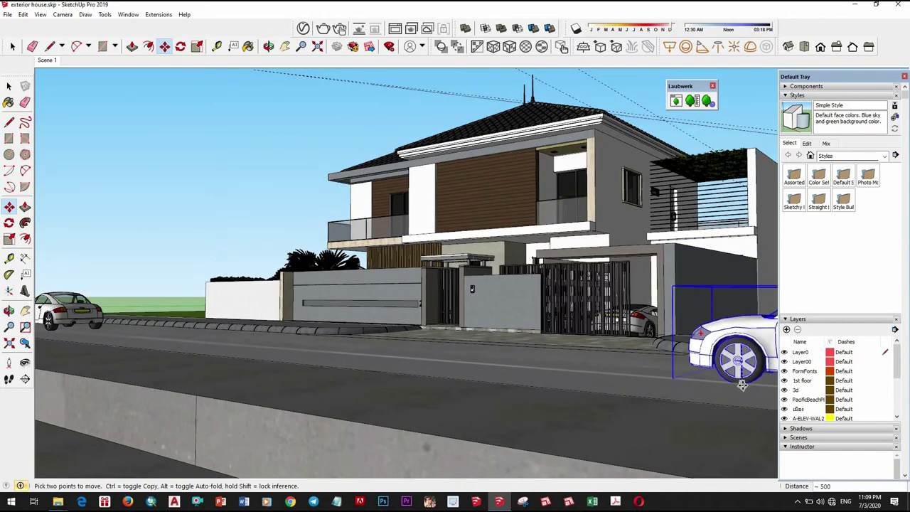
key(space)
click(98, 317)
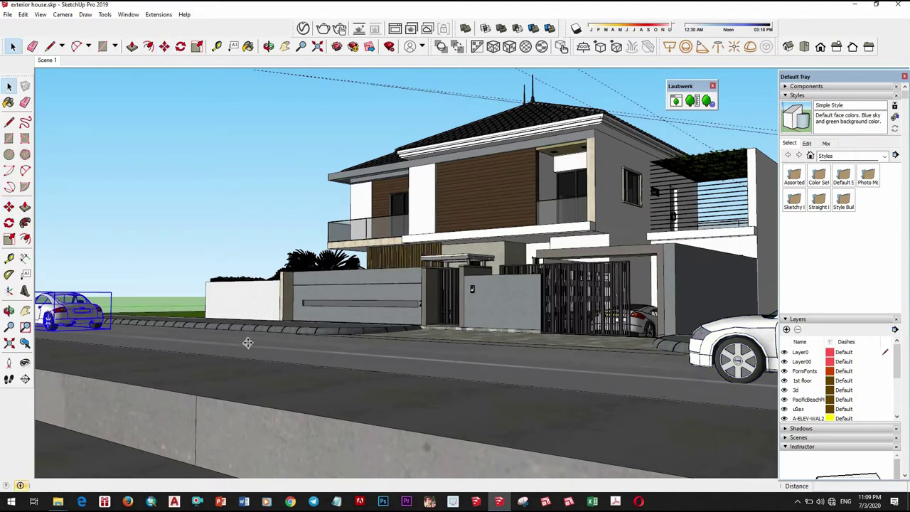
key(m)
click(311, 345)
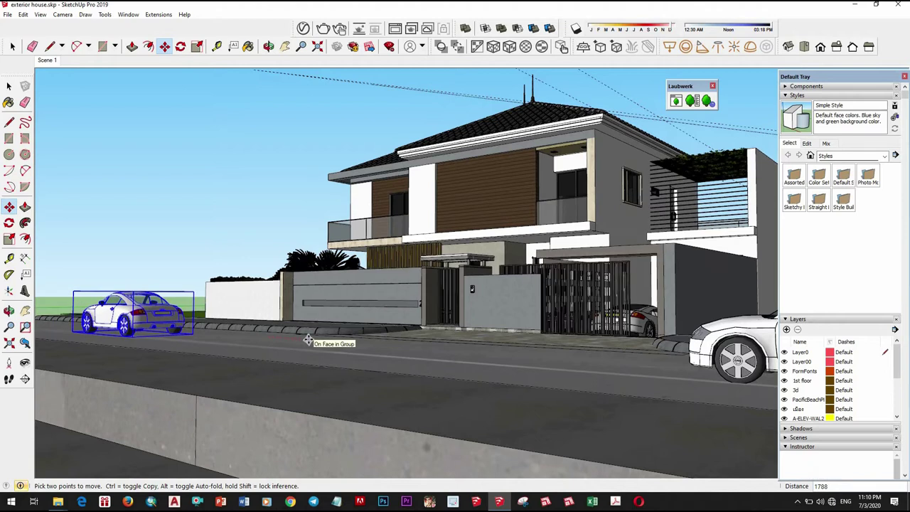
click(369, 343)
key(space)
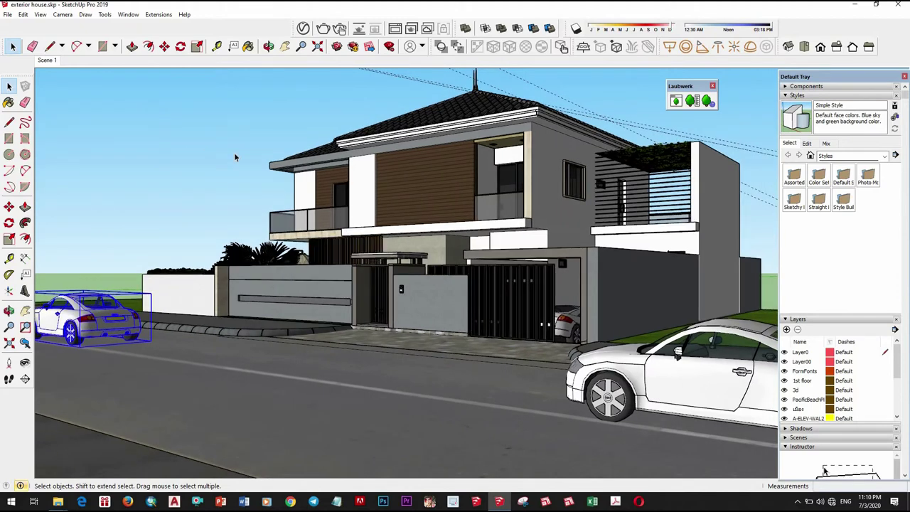
click(170, 152)
- Sample the Stone_Granite_Midnite road material and preview it on a sphere
mouse_move(438, 330)
middle_down()
mouse_move(476, 299)
mouse_move(434, 214)
middle_up()
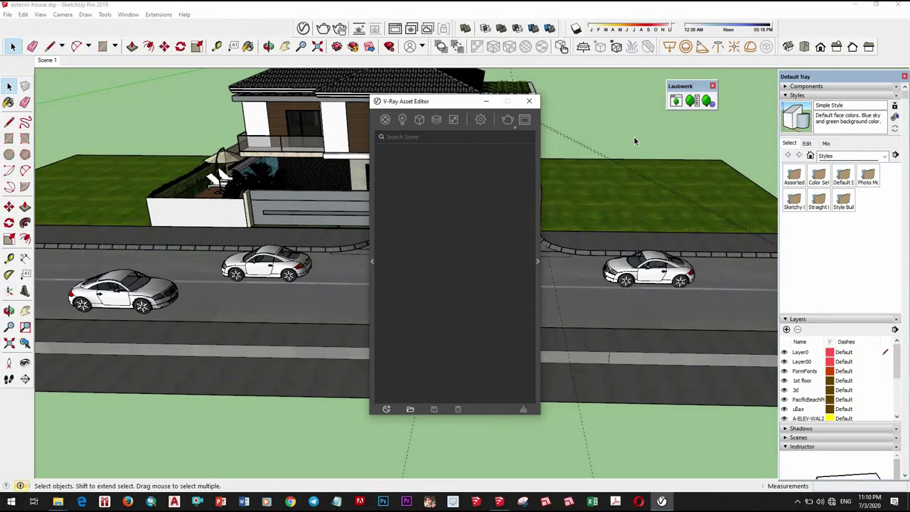
key(b)
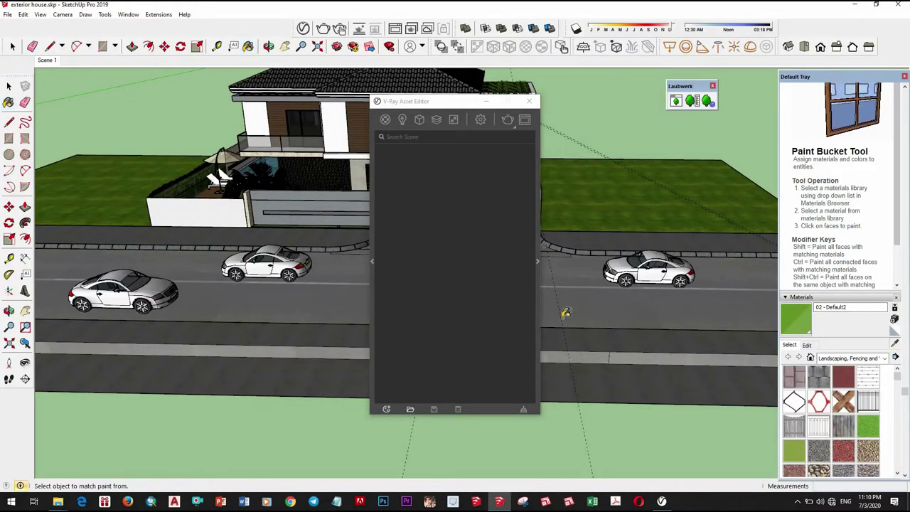
alt+click(565, 313)
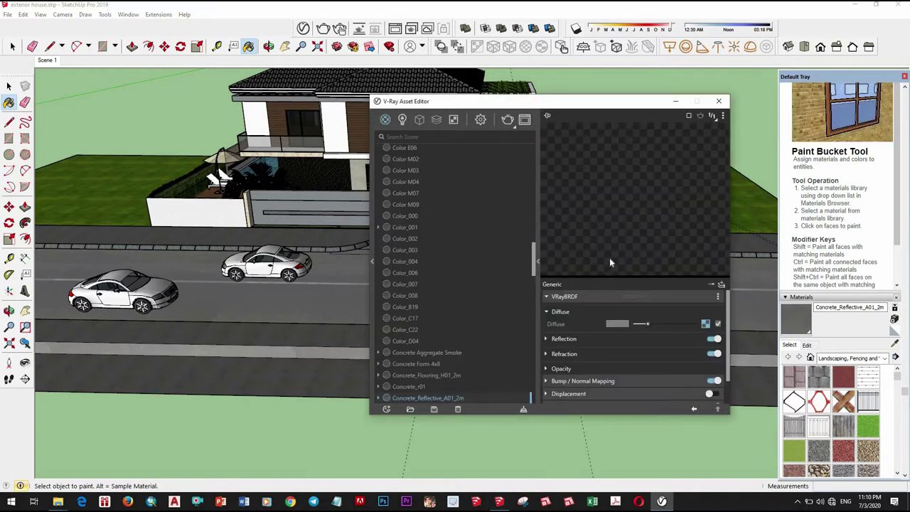
click(712, 115)
click(704, 204)
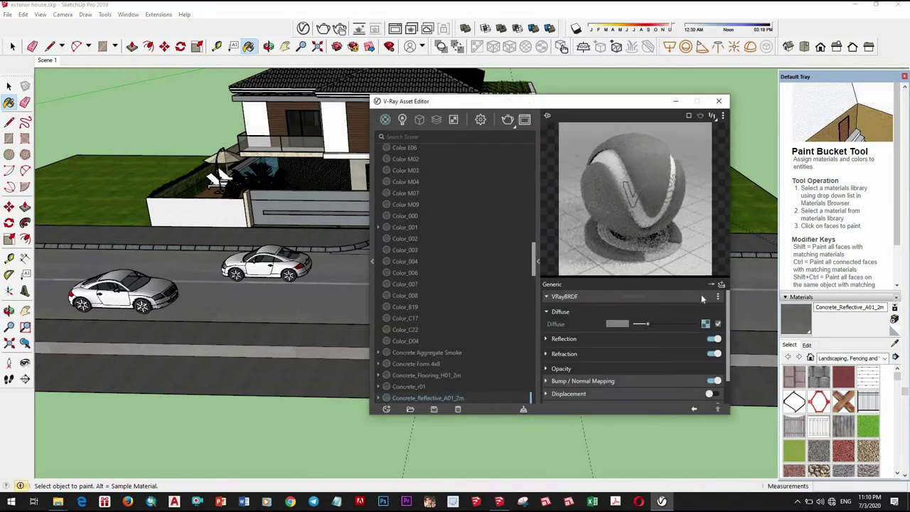
- Brighten the granite's reflection colour to light grey
right_click(706, 325)
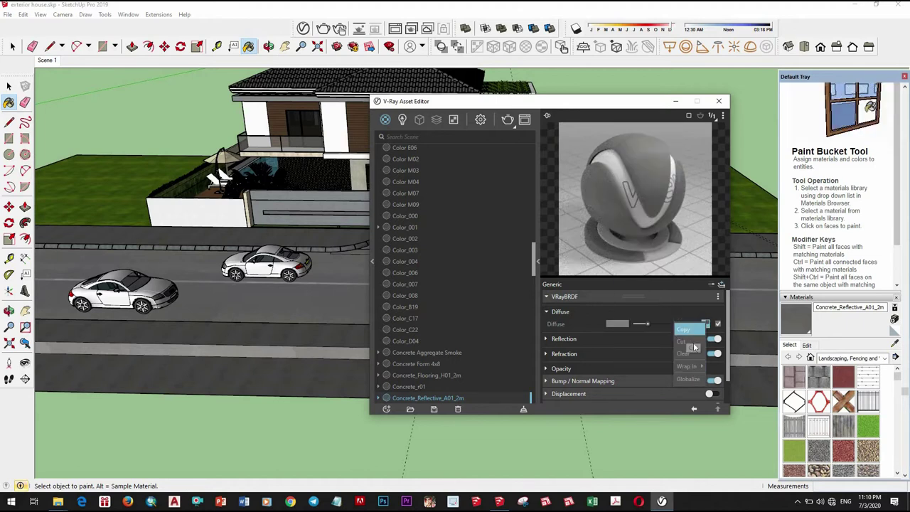
click(682, 381)
scroll(674, 361, down, 2)
scroll(659, 352, up, 2)
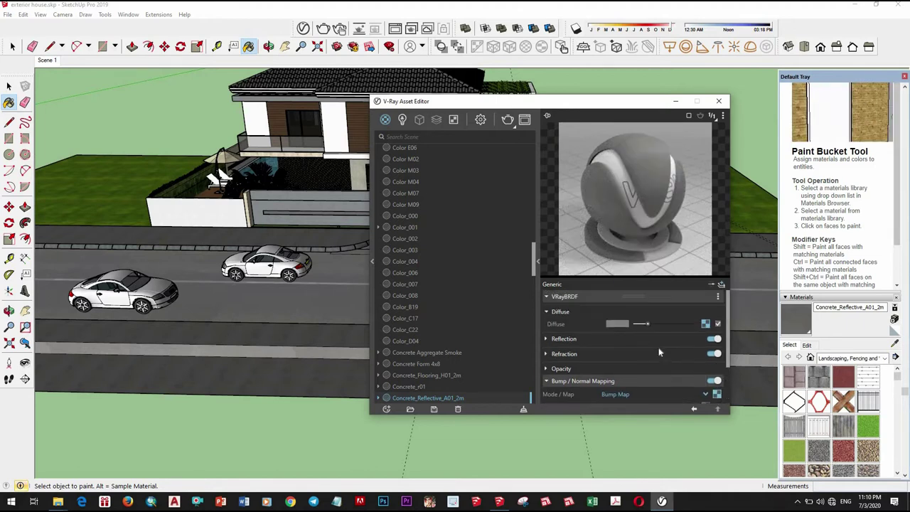
click(643, 339)
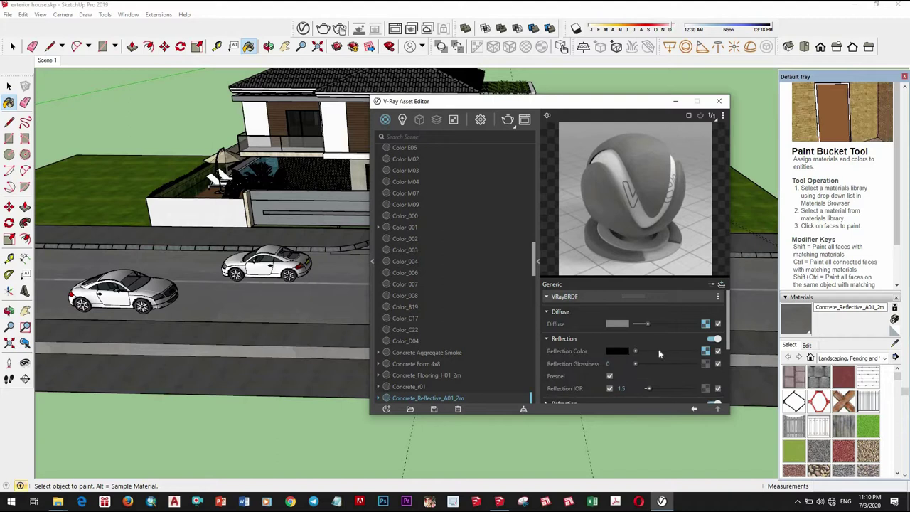
drag(651, 353, 664, 363)
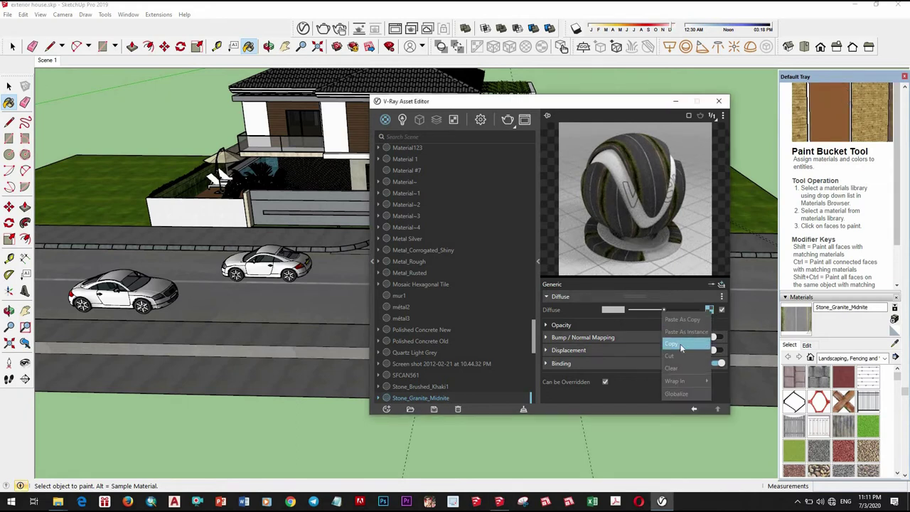
- Enable bump mapping using the diffuse texture and add a Reflection layer with 0.8 glossiness
click(710, 337)
drag(705, 309, 695, 359)
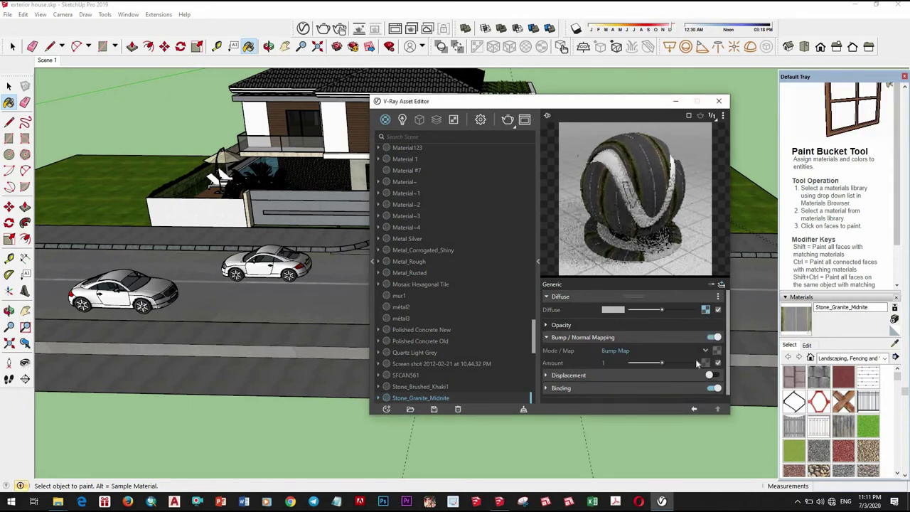
click(721, 285)
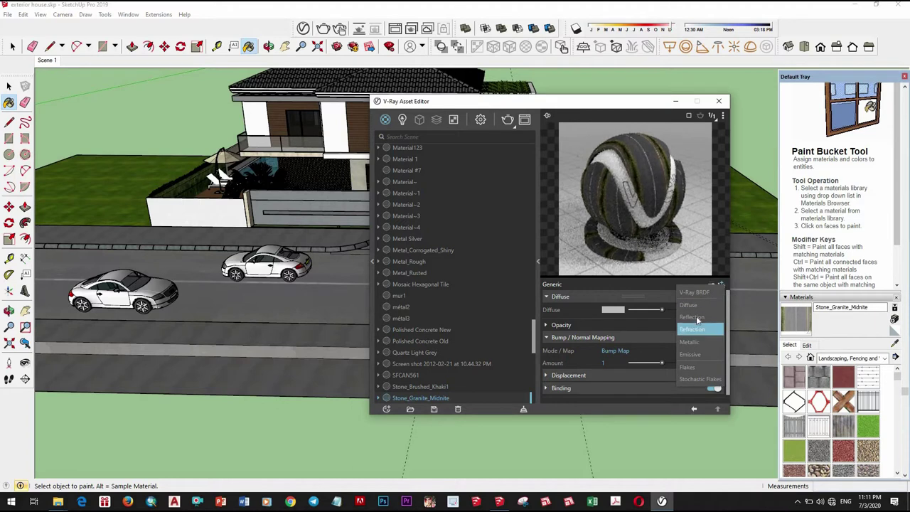
click(694, 318)
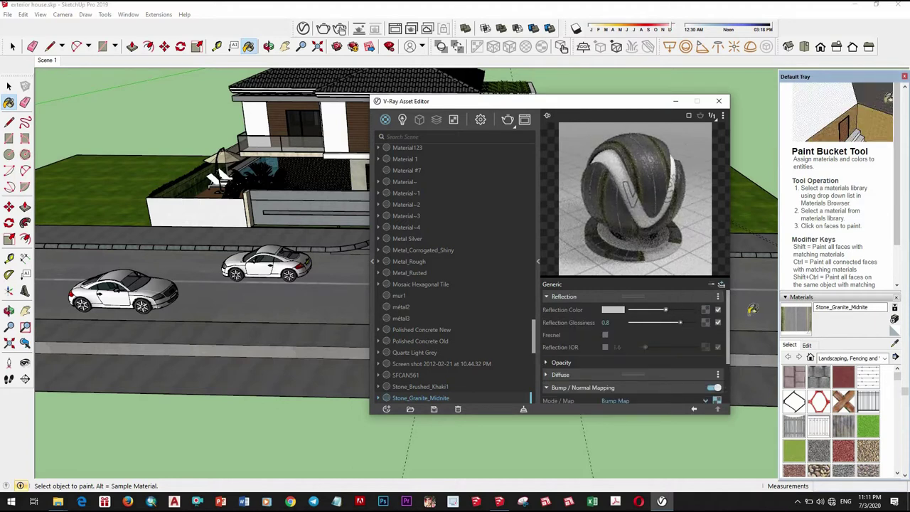
- Sample Concrete_Flooring_H01_2m and raise its reflection glossiness to 0.55
key(alt)
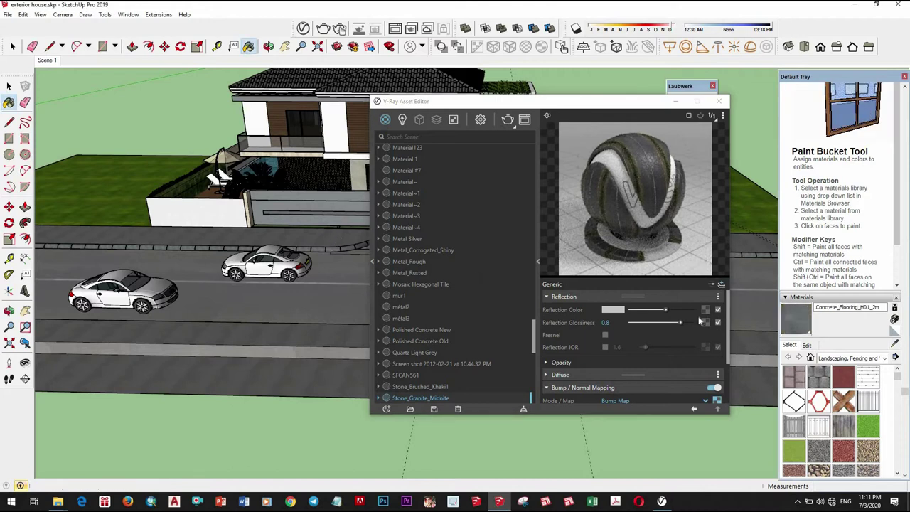
click(722, 115)
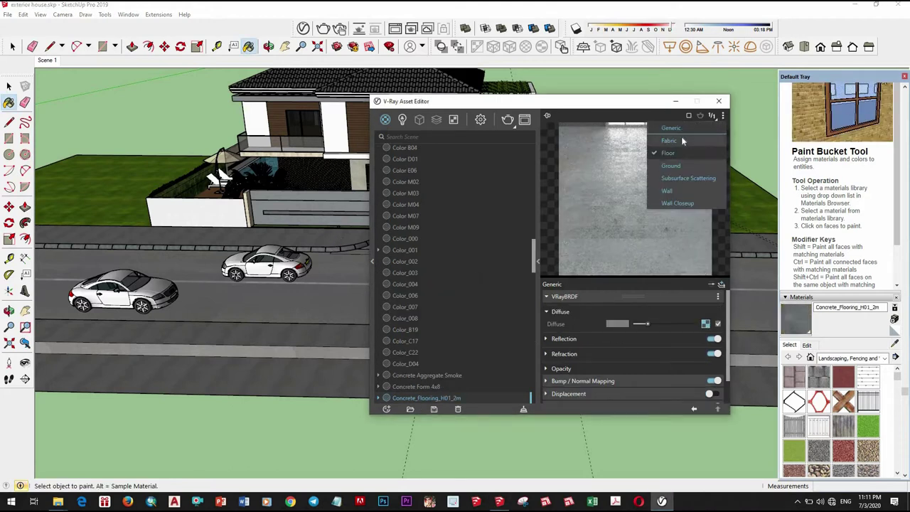
click(683, 153)
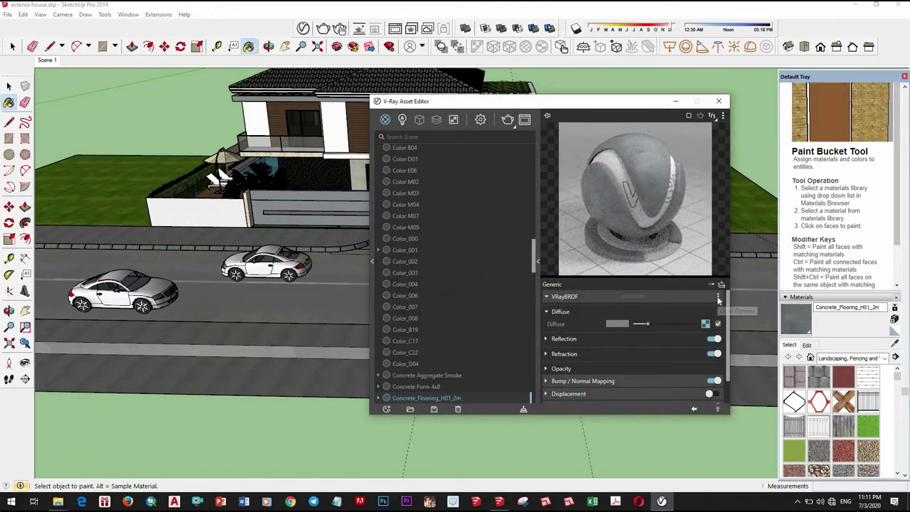
click(656, 339)
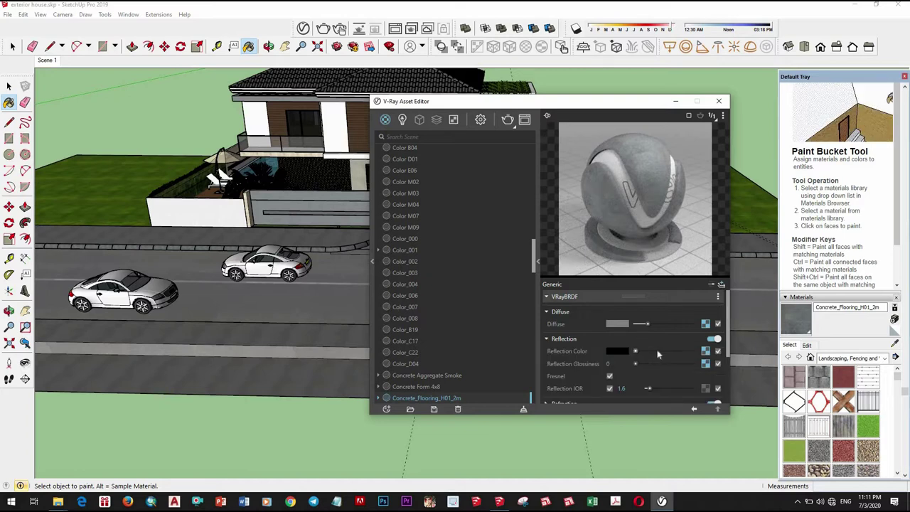
drag(644, 364, 667, 363)
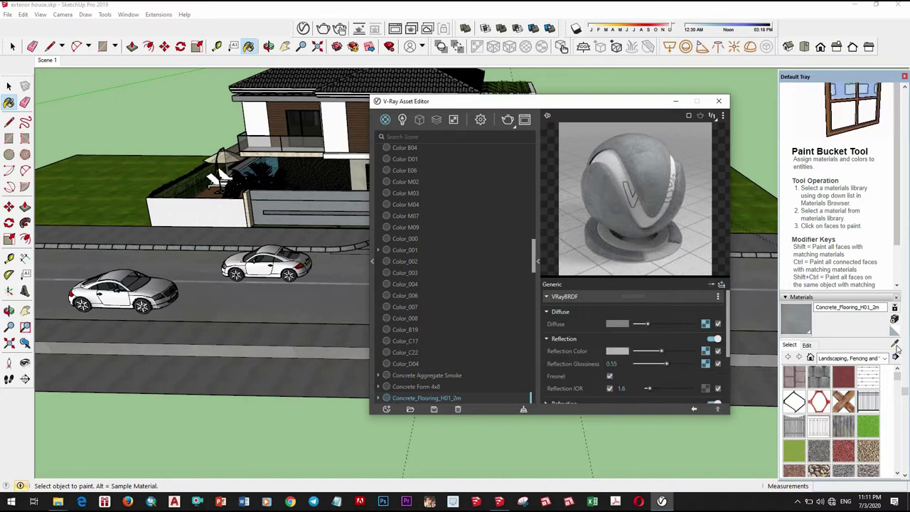
- Sample the garden wall's Material31 and show its reflection settings
scroll(270, 184, up, 3)
middle_drag(270, 184, 227, 270)
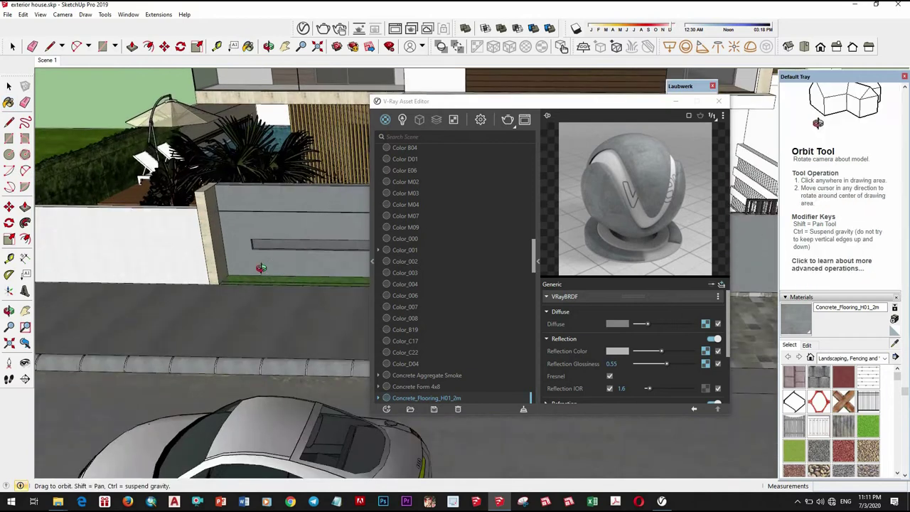
alt+click(228, 270)
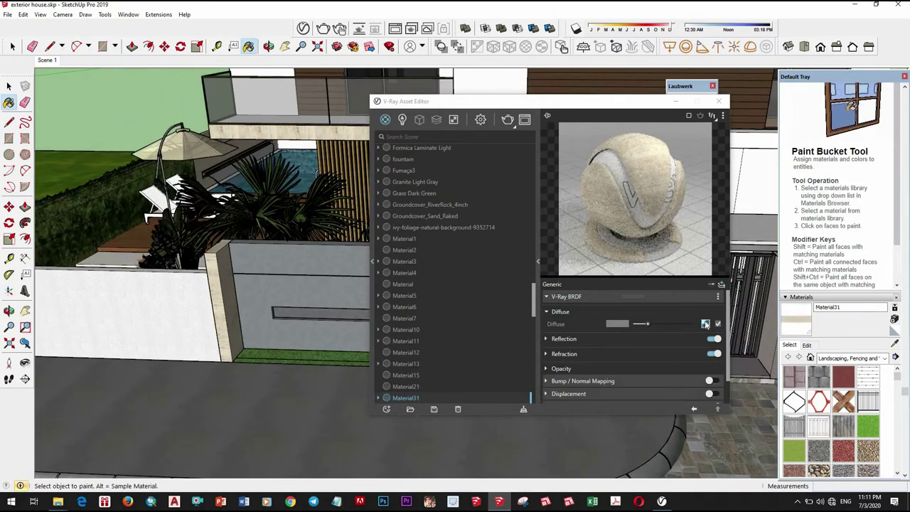
right_click(684, 333)
click(608, 339)
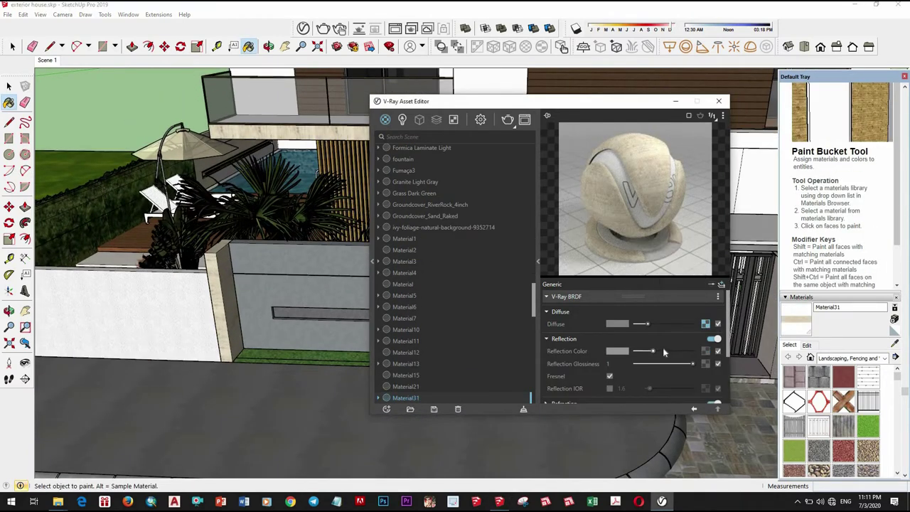
- Load Material4 and add a grey Reflection layer at 0.8 glossiness
click(895, 345)
click(189, 305)
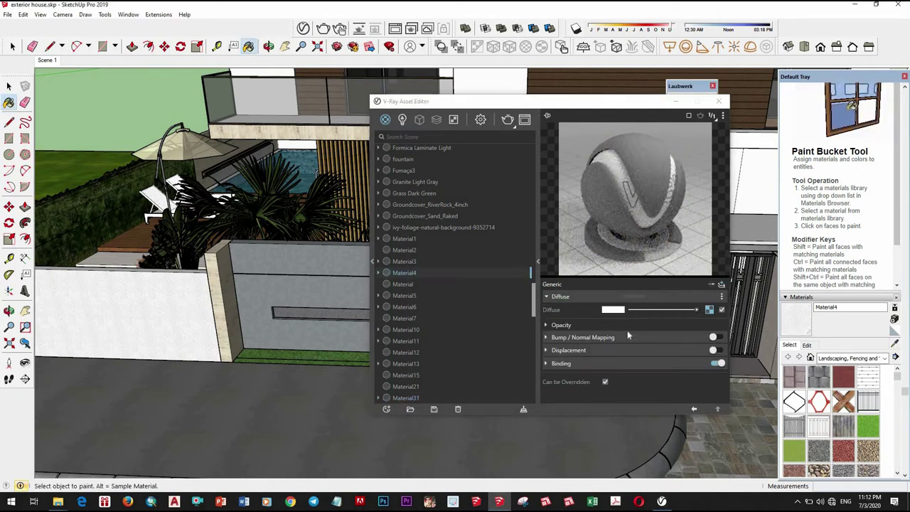
click(721, 284)
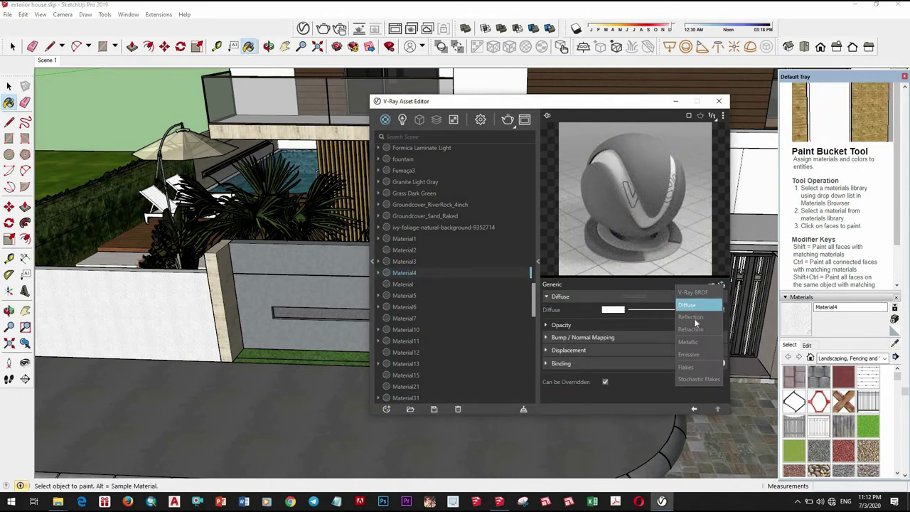
click(684, 320)
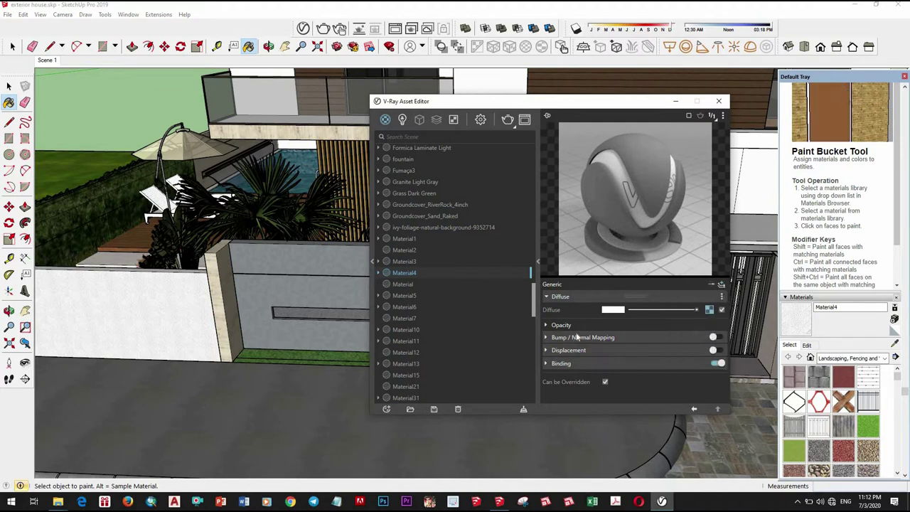
click(674, 310)
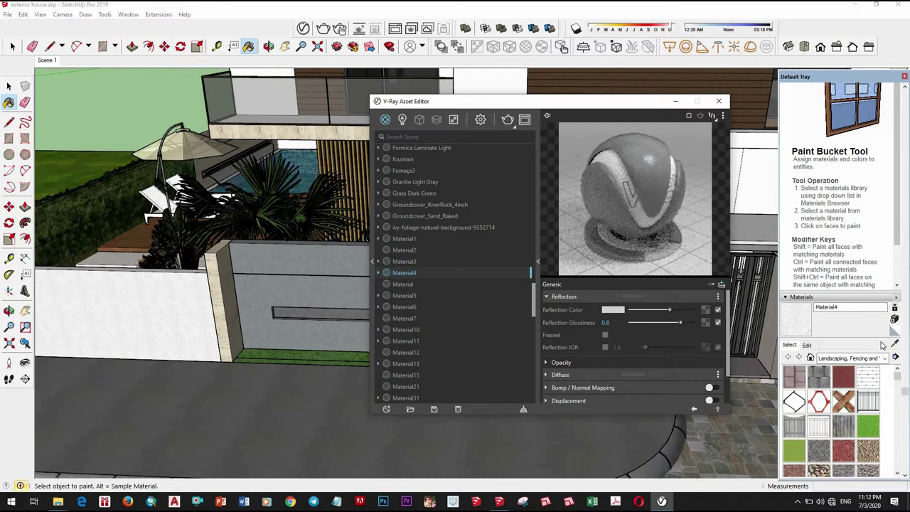
mouse_move(178, 413)
middle_down()
mouse_move(248, 410)
mouse_move(235, 356)
middle_up()
- Give the artificial grass a texture-based bump map and a light grey reflection colour
alt+click(214, 341)
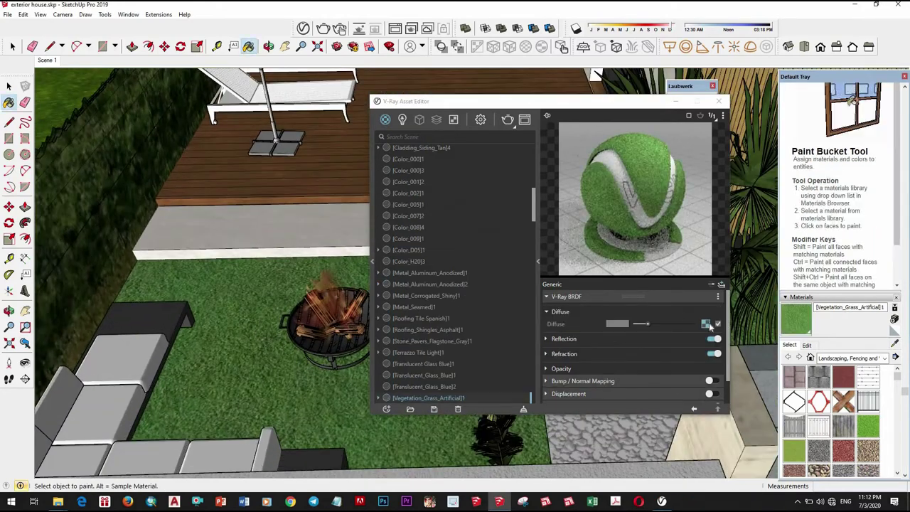
click(718, 384)
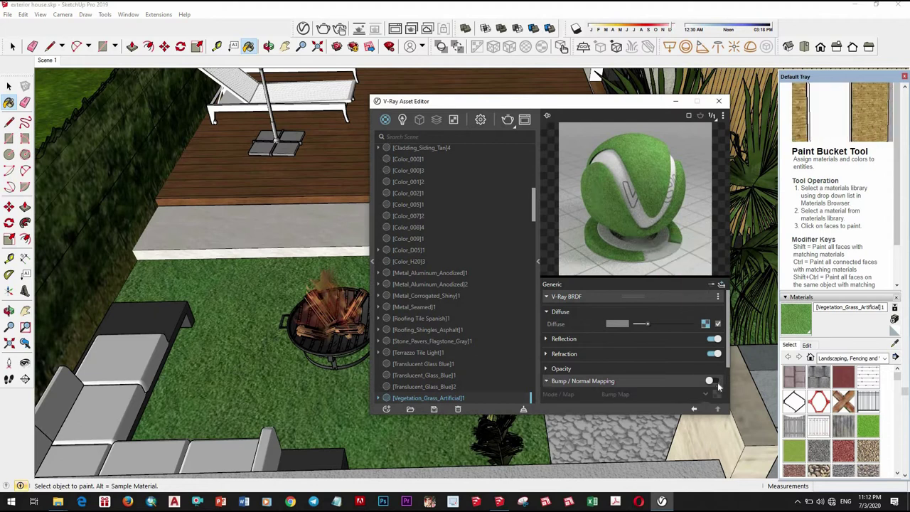
right_click(697, 373)
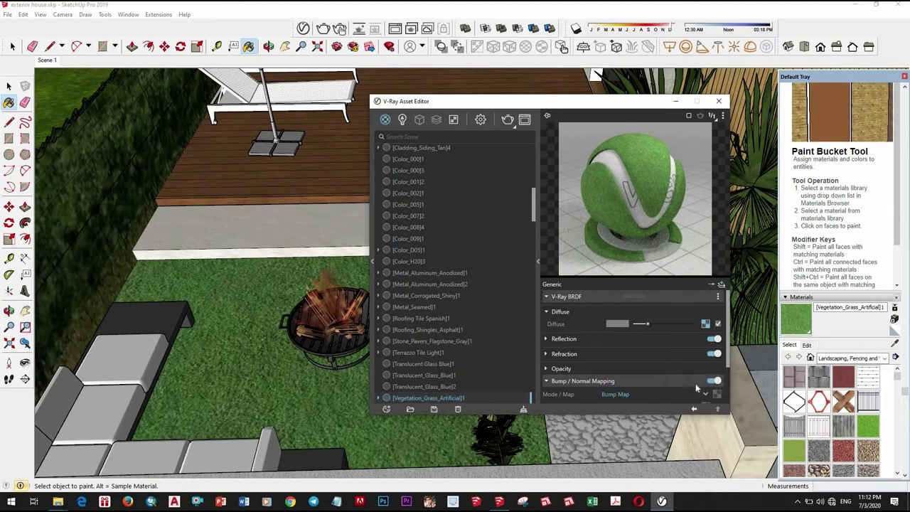
scroll(697, 387, down, 2)
scroll(687, 350, up, 1)
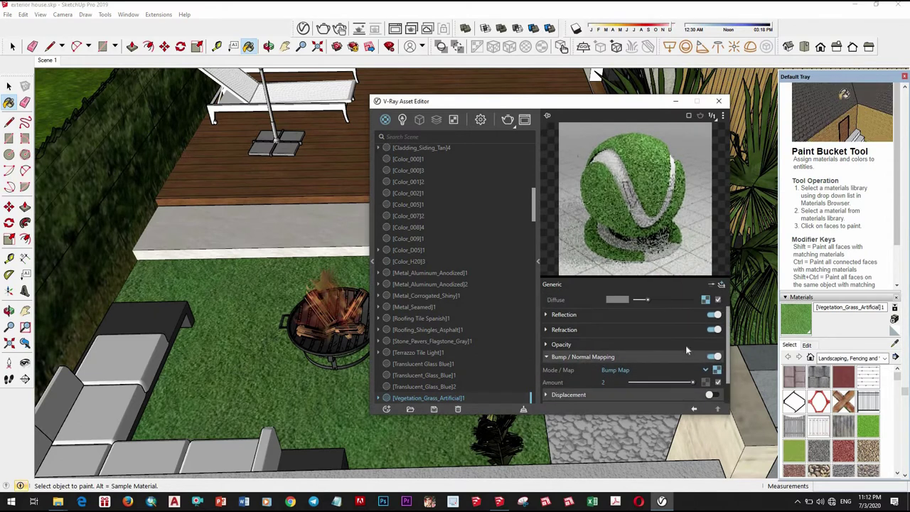
scroll(687, 349, up, 1)
click(610, 338)
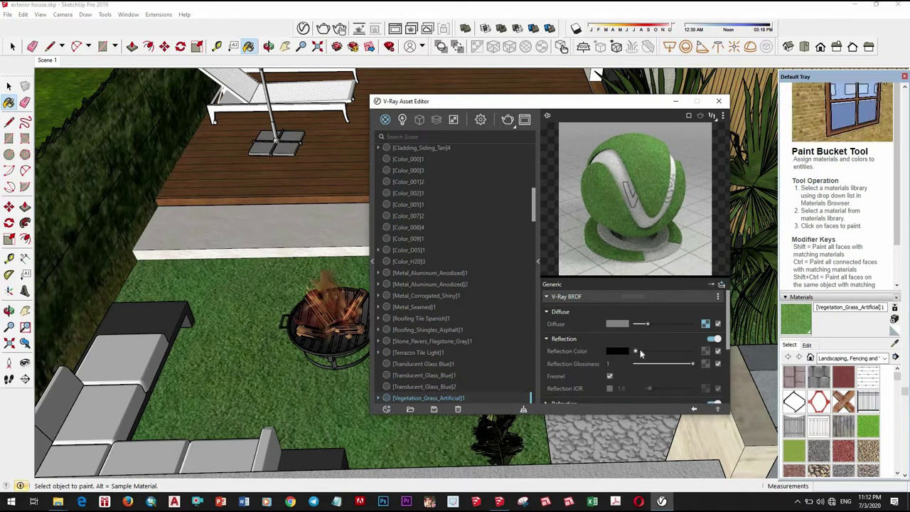
drag(634, 351, 674, 351)
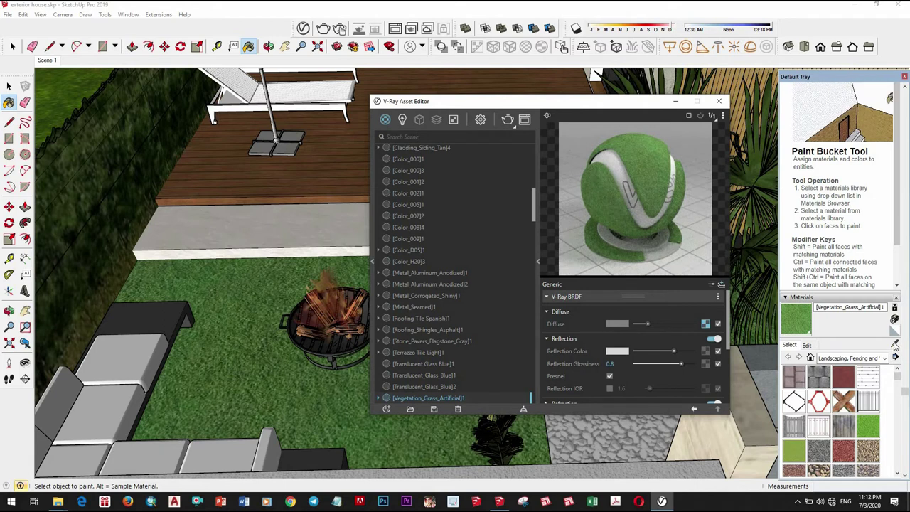
- Copy the deck Material5's diffuse texture into its bump map and brighten its reflection to grey
middle_drag(260, 271, 291, 276)
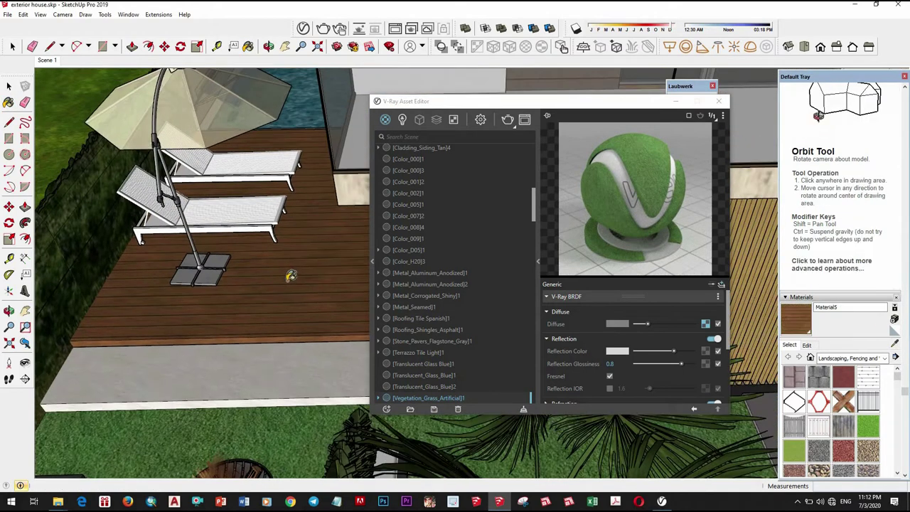
right_click(706, 324)
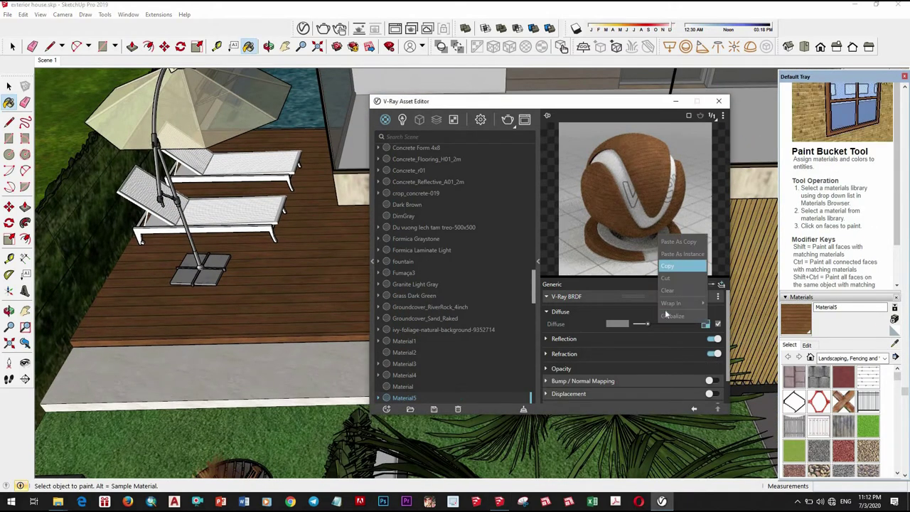
click(680, 263)
click(611, 380)
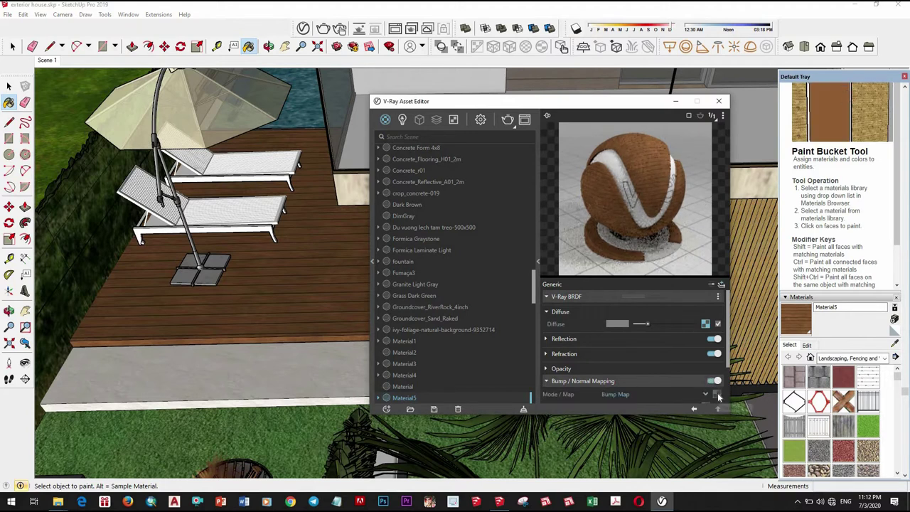
click(591, 339)
mouse_move(635, 352)
mouse_down()
mouse_move(674, 351)
mouse_move(686, 364)
mouse_up()
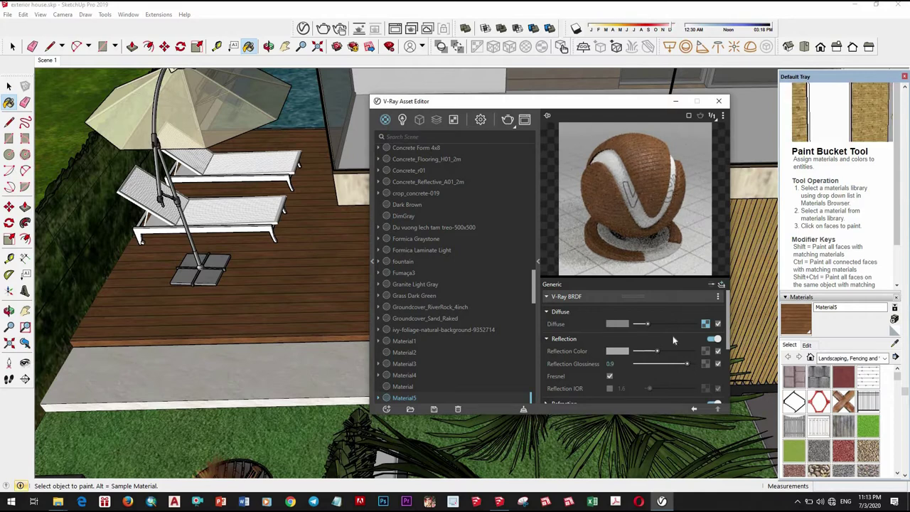
middle_drag(256, 246, 717, 321)
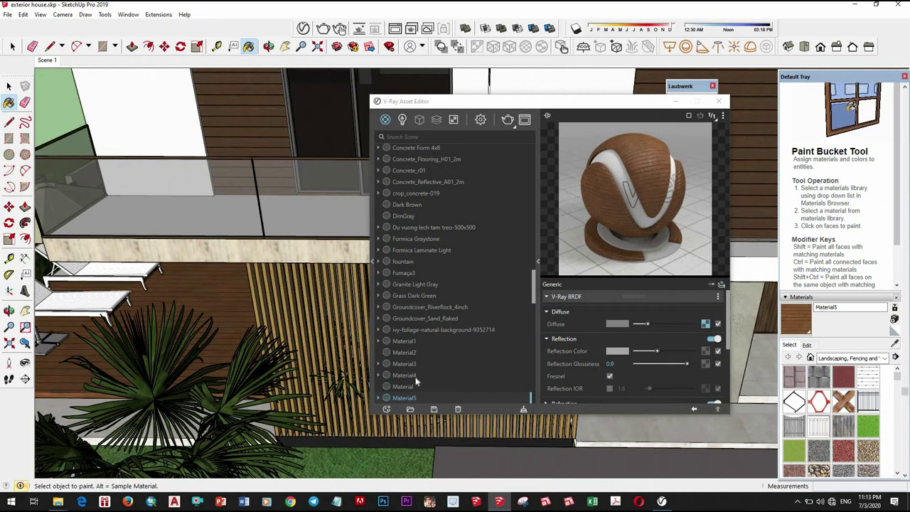
- Add a grey reflection layer with 0.9 glossiness to the [Blinds_Weave]1 material
alt+click(387, 308)
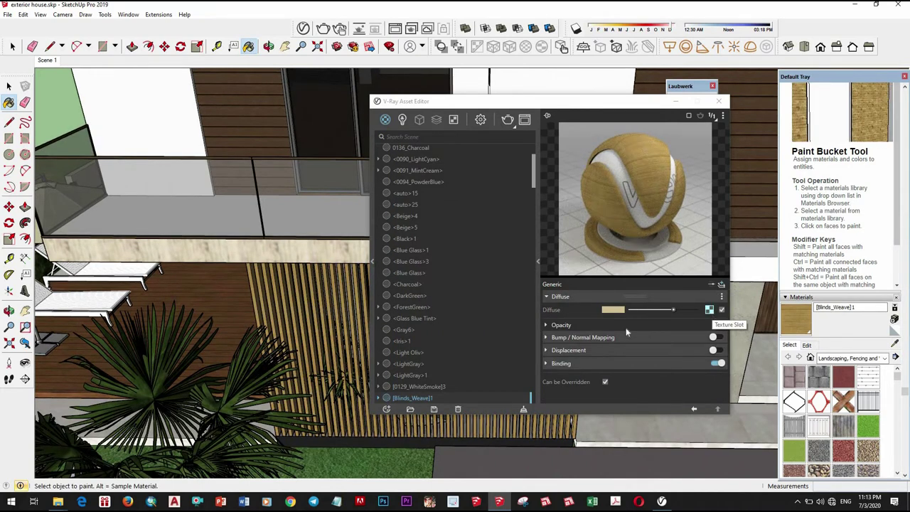
click(720, 284)
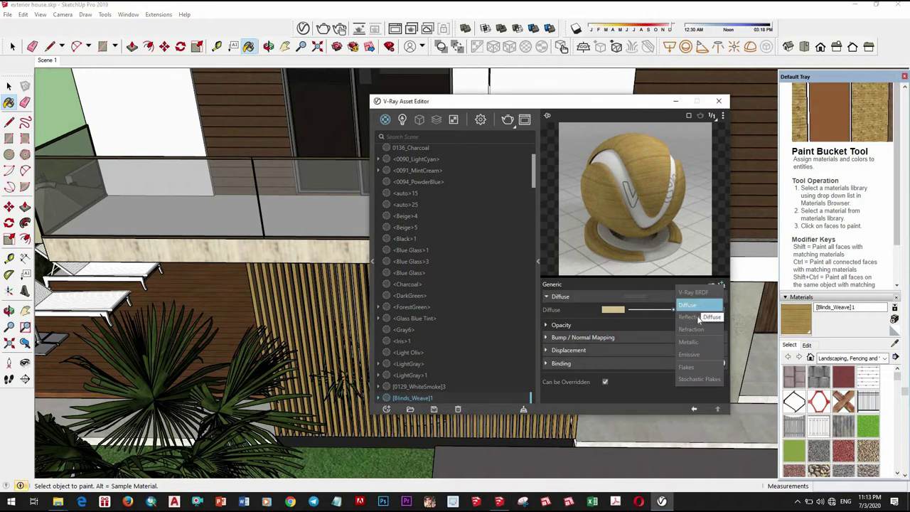
click(697, 317)
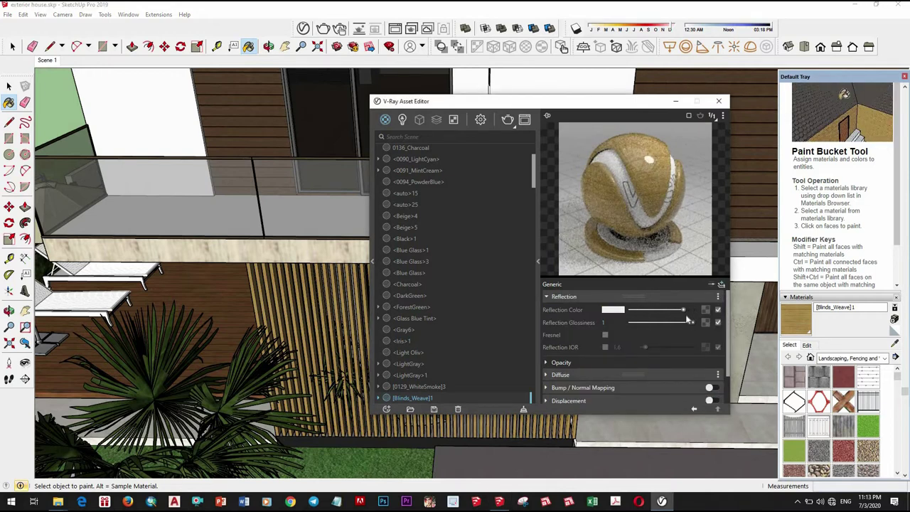
drag(689, 320, 686, 322)
drag(682, 310, 663, 310)
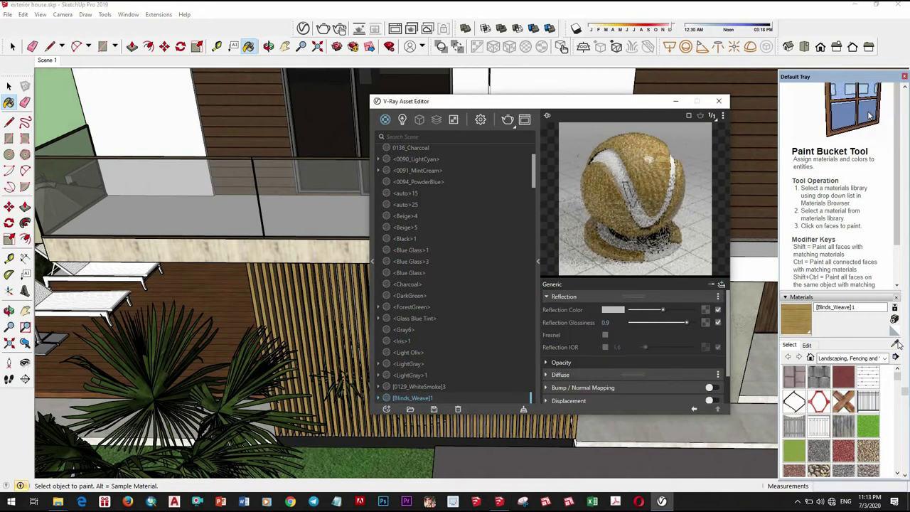
- Expand Translucent_Glass_Blue's reflection and refraction settings and set its fog colour to white
alt+click(337, 210)
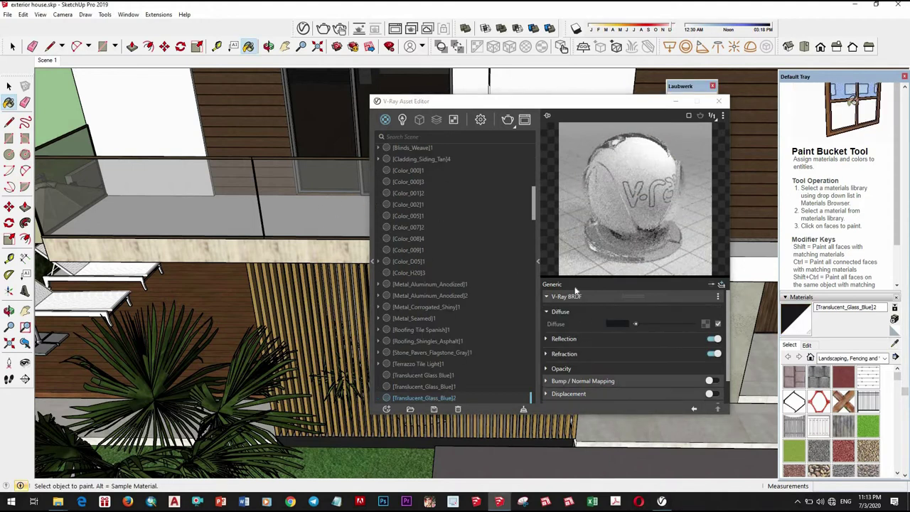
click(598, 339)
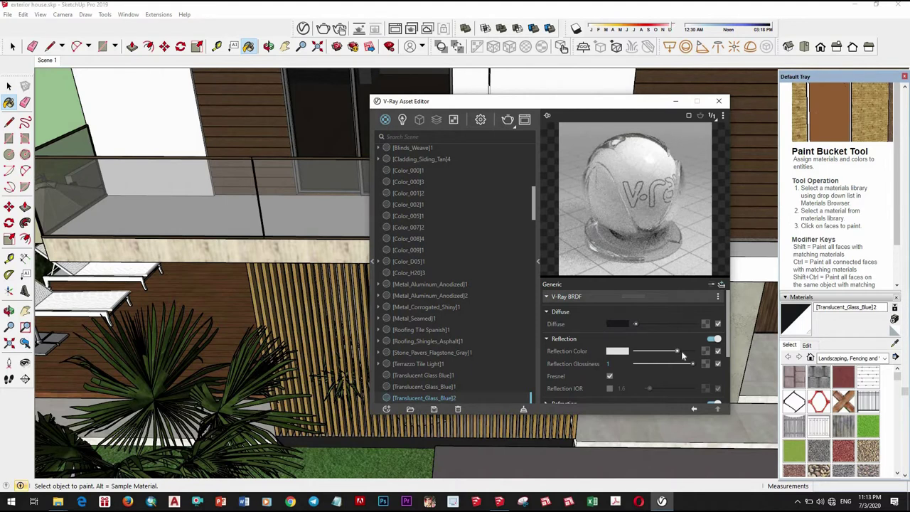
scroll(620, 361, down, 1)
scroll(619, 360, down, 2)
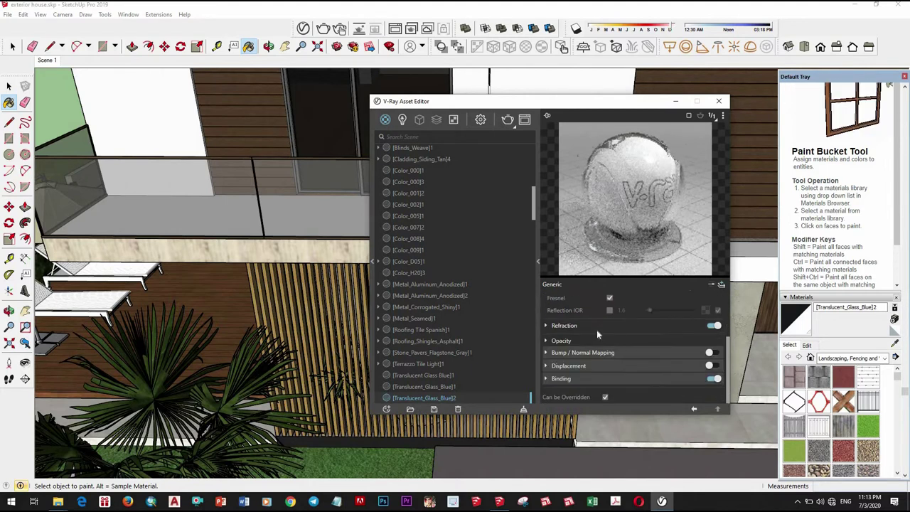
click(597, 329)
click(690, 350)
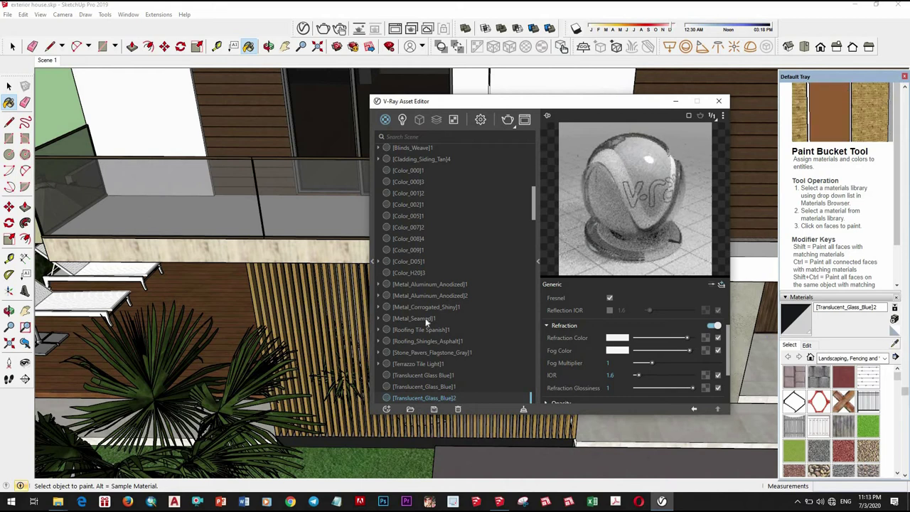
scroll(377, 231, up, 6)
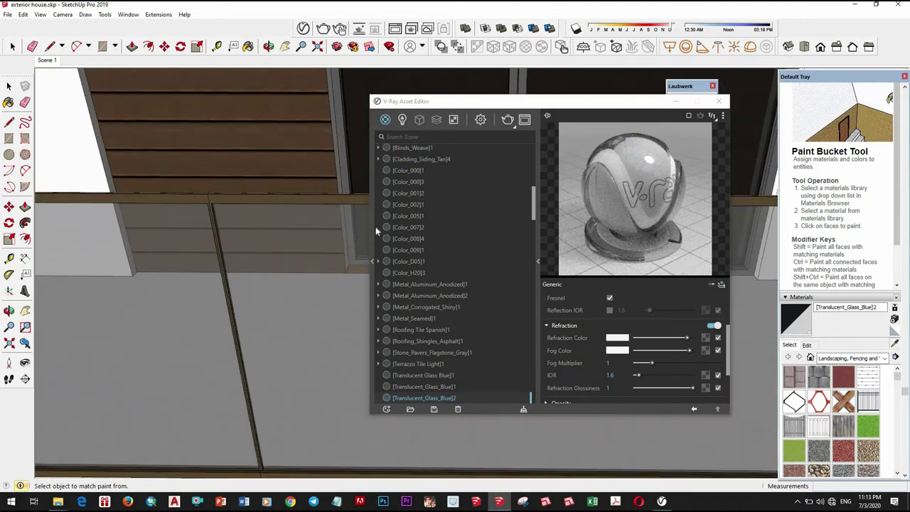
alt+click(373, 227)
- Brighten Dark Brown's reflection colour for a glossier finish
click(640, 339)
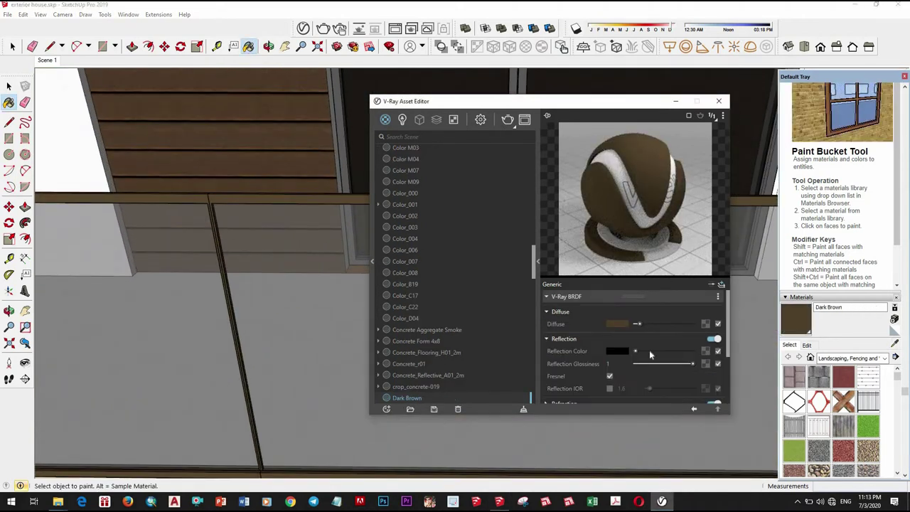
drag(650, 352, 667, 352)
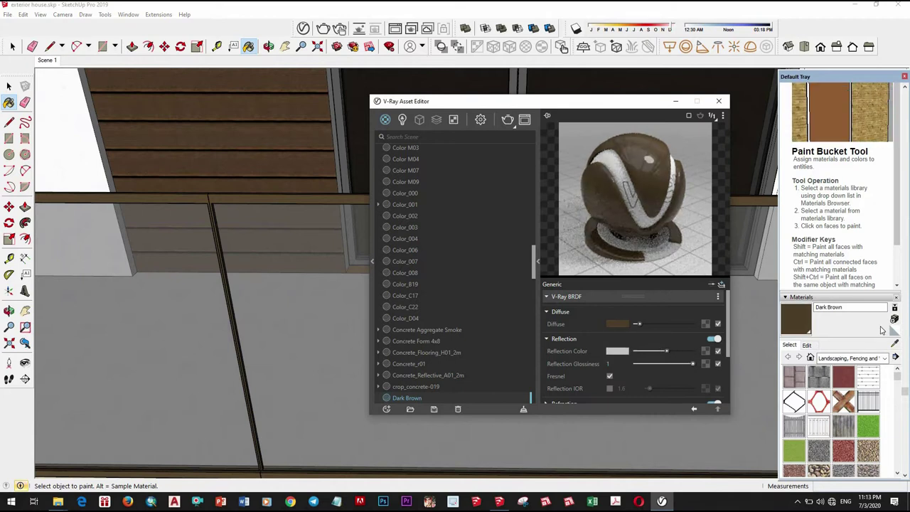
scroll(384, 284, down, 5)
middle_drag(294, 254, 281, 178)
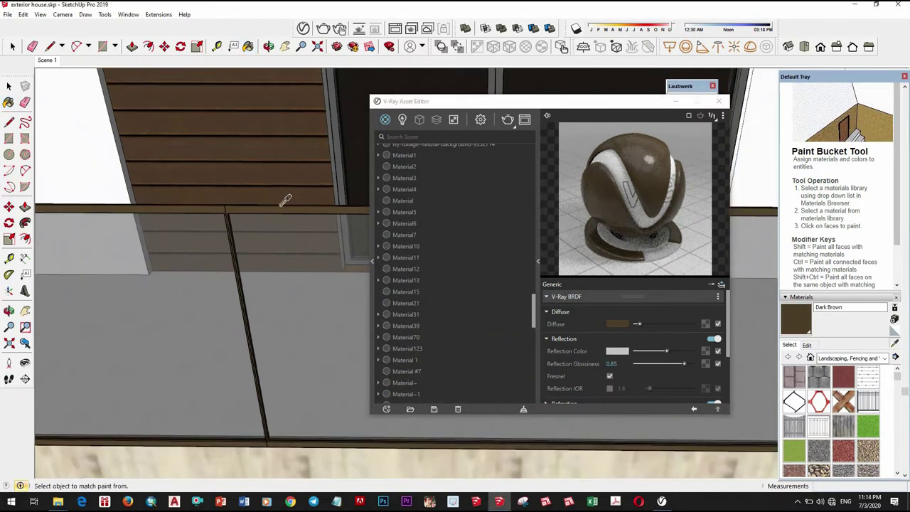
- Give [Cladding_Siding_Tan]4 0.85 reflection glossiness and a bump map with amount 1.59
alt+click(281, 178)
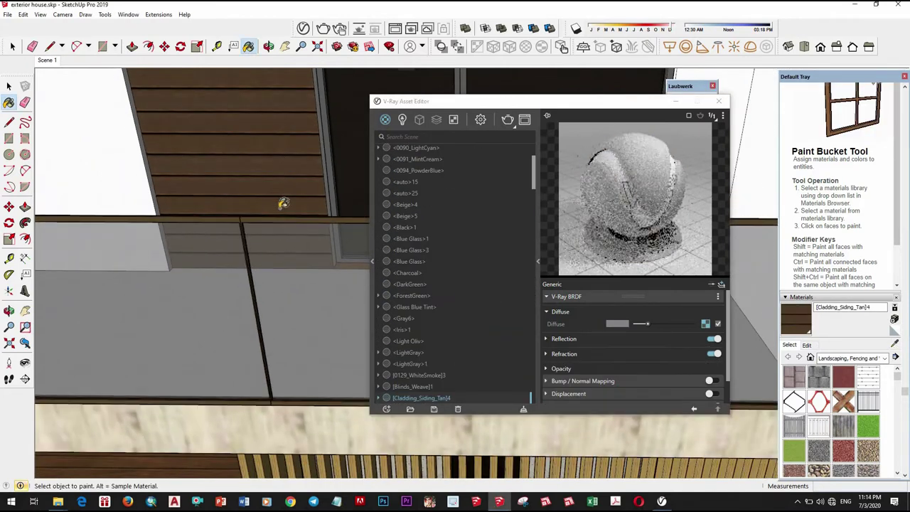
click(583, 342)
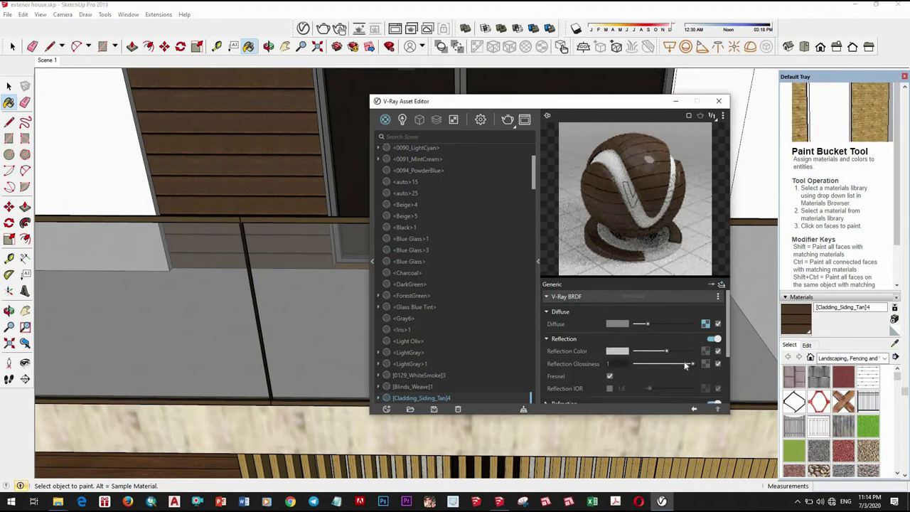
scroll(730, 334, down, 2)
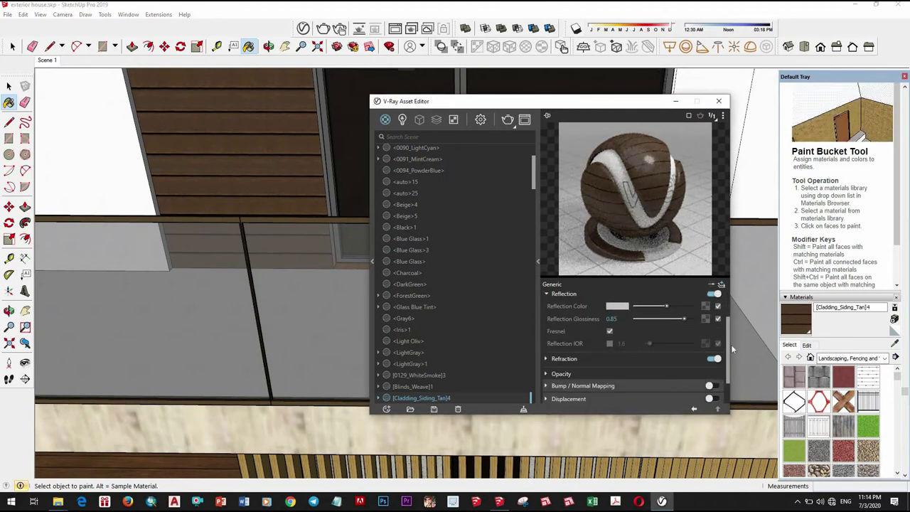
scroll(728, 317, up, 2)
click(706, 325)
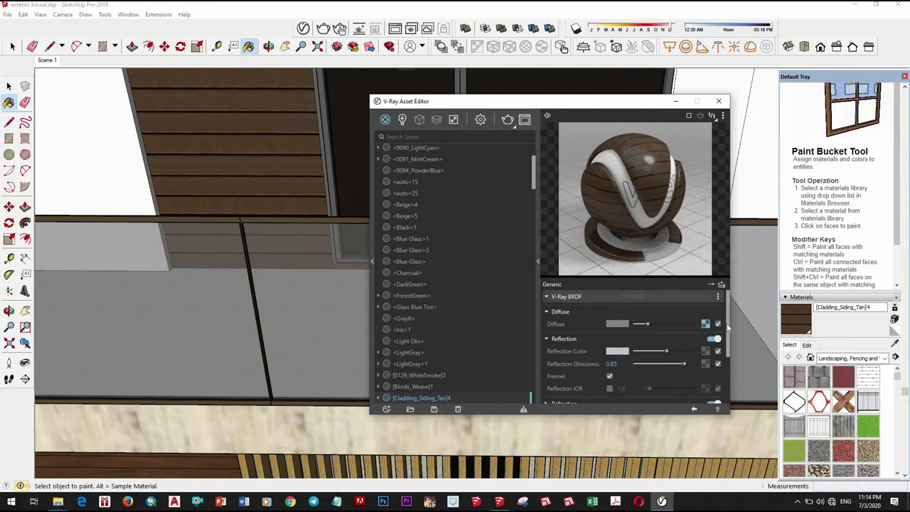
scroll(726, 322, down, 3)
click(714, 354)
click(717, 366)
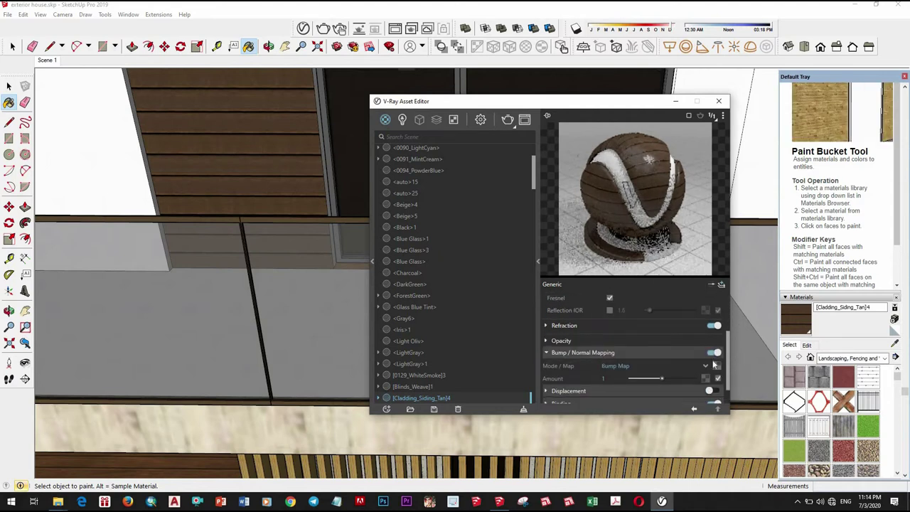
click(680, 379)
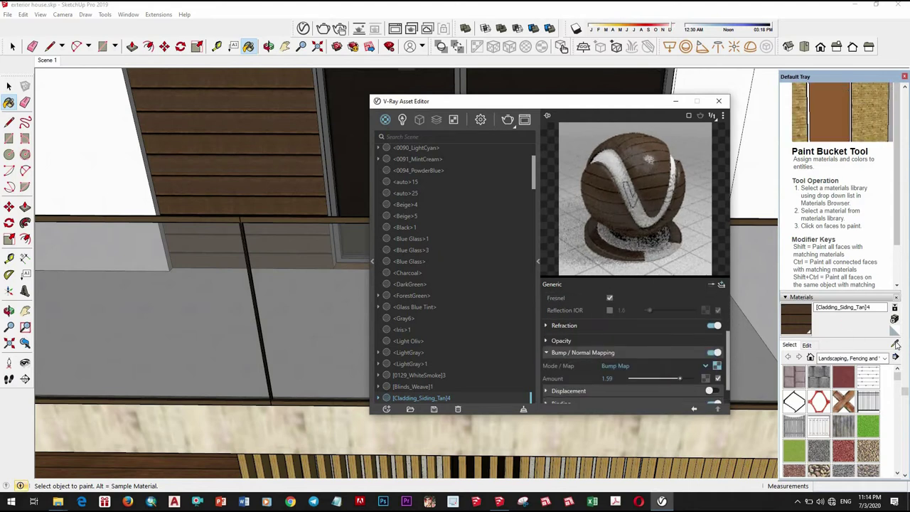
middle_drag(333, 315, 278, 321)
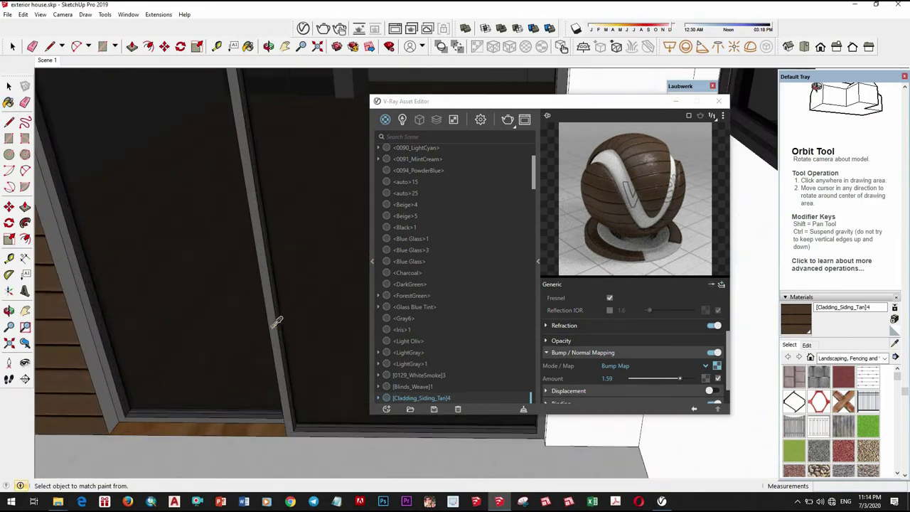
- Brighten the reflection colour of the 0135_DarkGray door frame material
alt+click(277, 321)
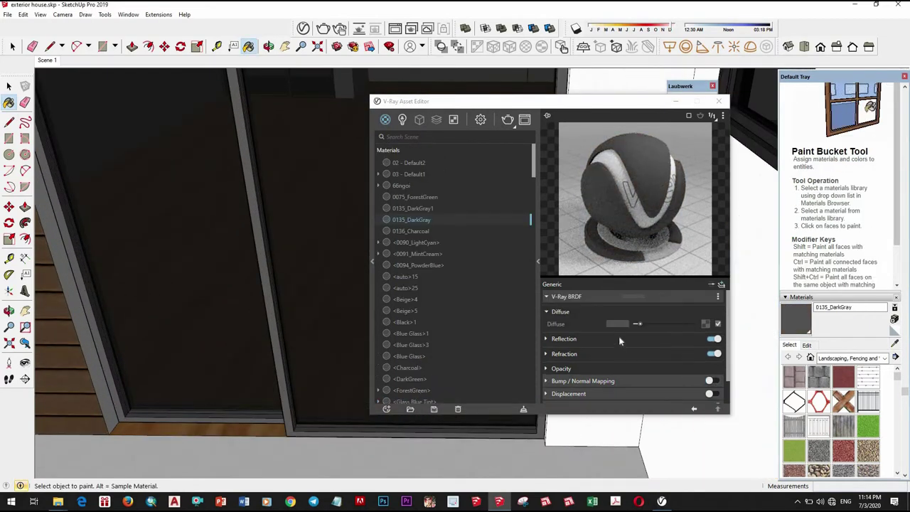
click(618, 339)
mouse_move(635, 352)
mouse_down()
mouse_move(673, 353)
mouse_move(681, 364)
mouse_up()
scroll(455, 312, down, 4)
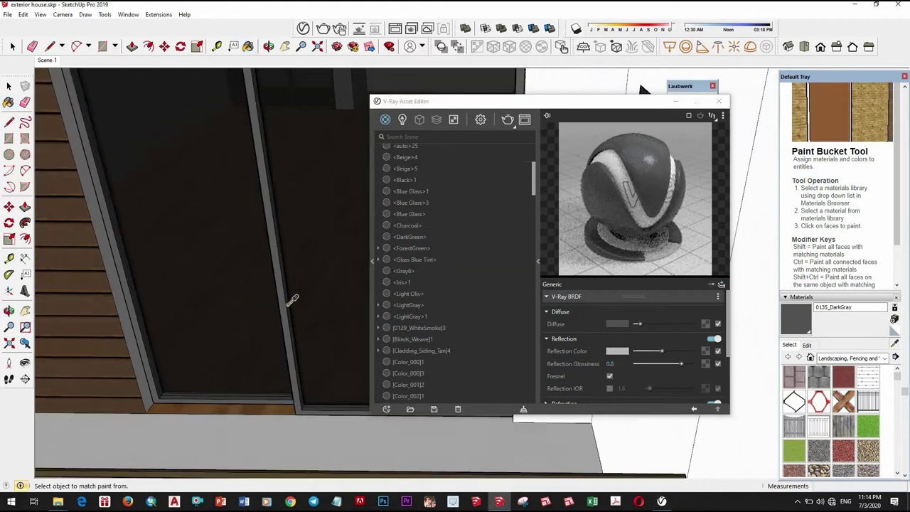
scroll(295, 285, down, 3)
scroll(295, 285, down, 3)
mouse_move(295, 286)
middle_down()
mouse_move(266, 317)
mouse_move(270, 334)
middle_up()
- Expand Blacktop Old 01's reflection and set Material70's reflection glossiness to 0.8
alt+click(270, 334)
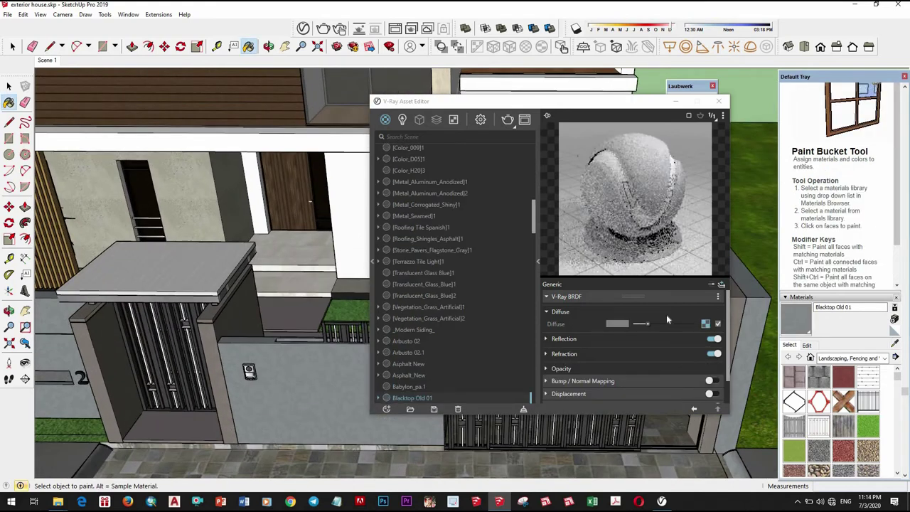
click(637, 344)
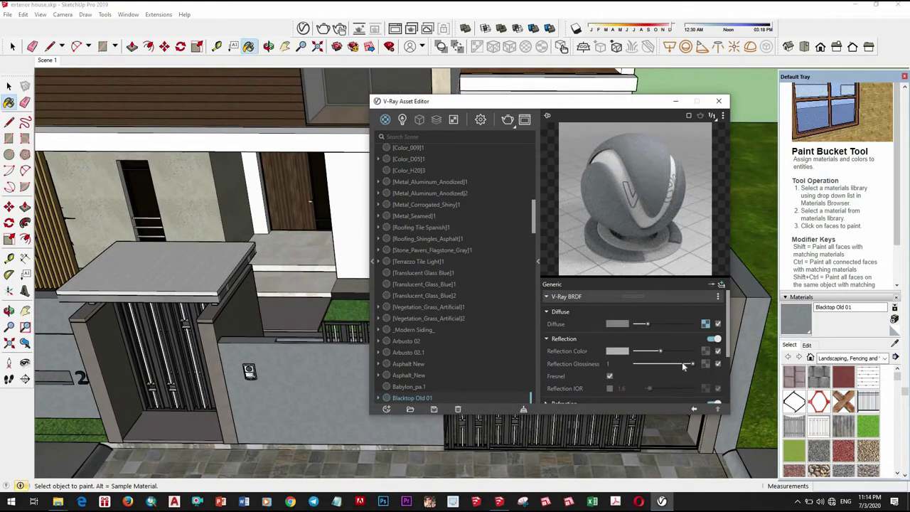
alt+click(754, 346)
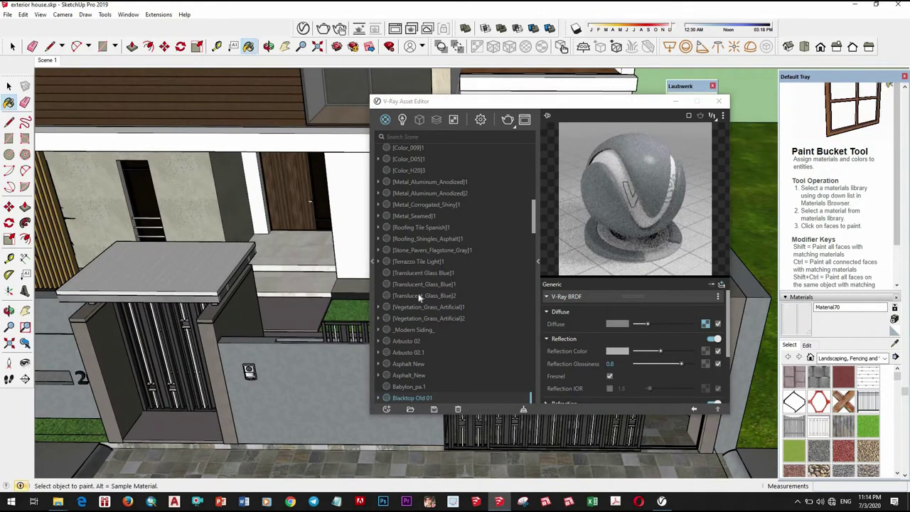
click(619, 338)
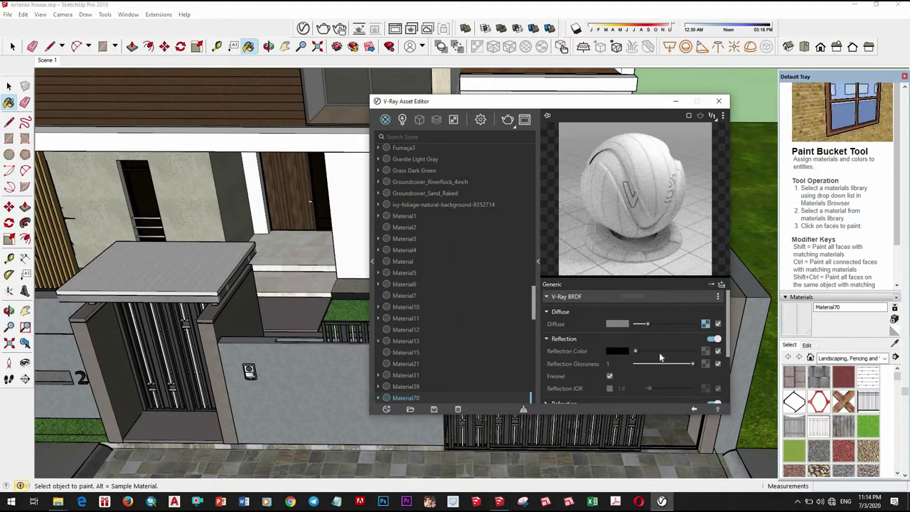
click(682, 364)
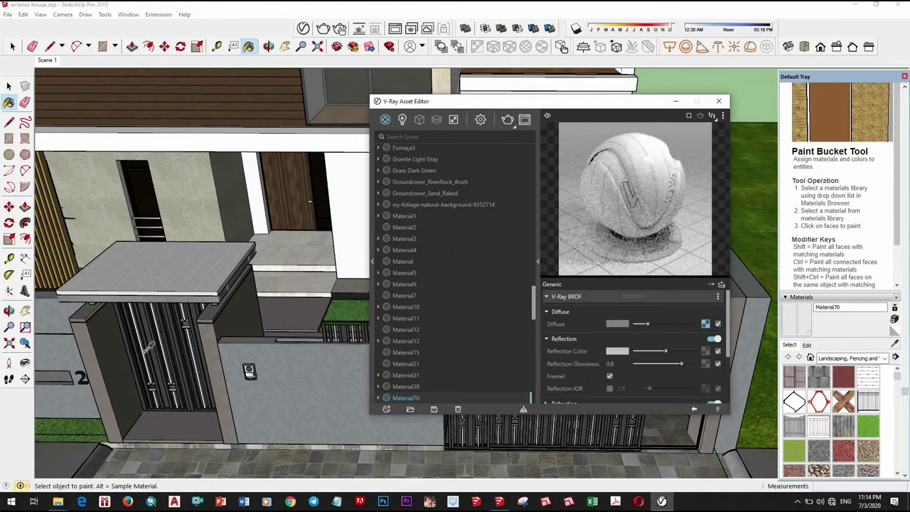
- Add a light grey reflection layer with 0.85 glossiness to [Color_007]2
alt+click(186, 350)
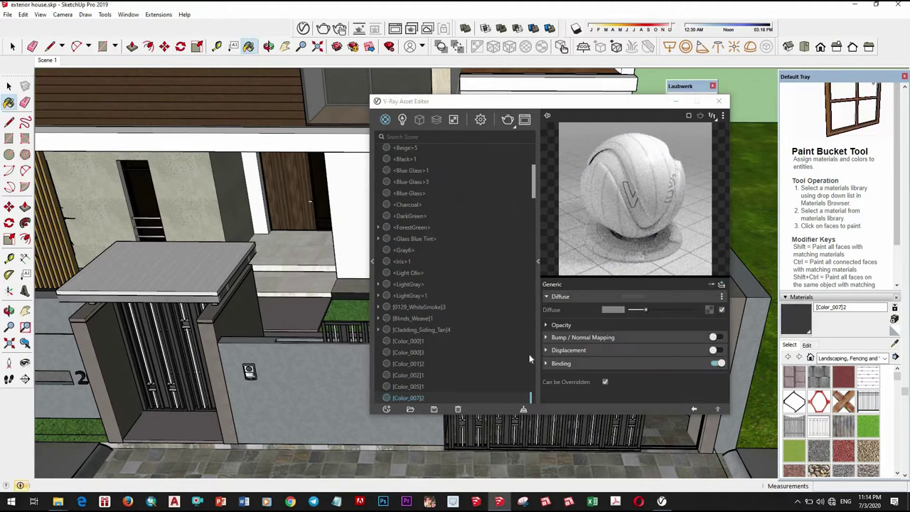
click(721, 286)
click(697, 327)
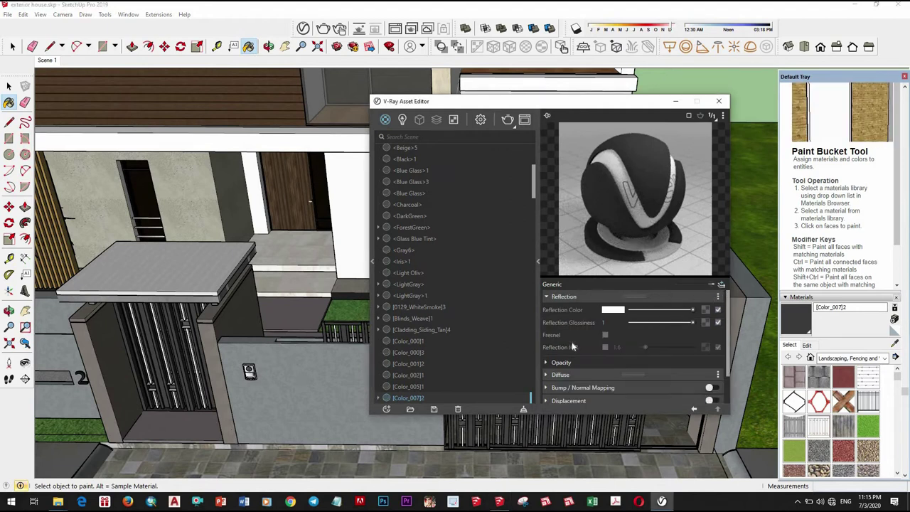
mouse_move(674, 315)
mouse_down()
mouse_move(665, 314)
mouse_move(683, 322)
mouse_up()
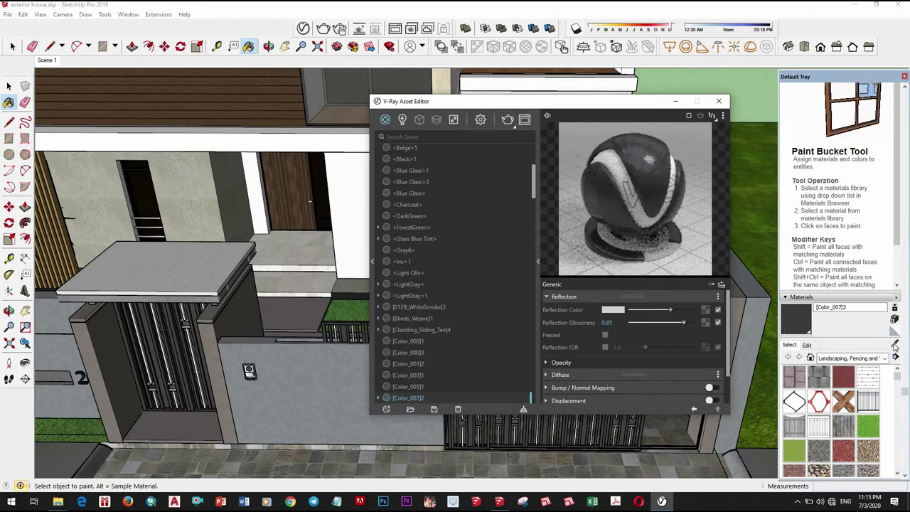
- Give the 66ngoi roof tiles a light grey reflection with 0.9 glossiness
middle_drag(214, 249, 320, 213)
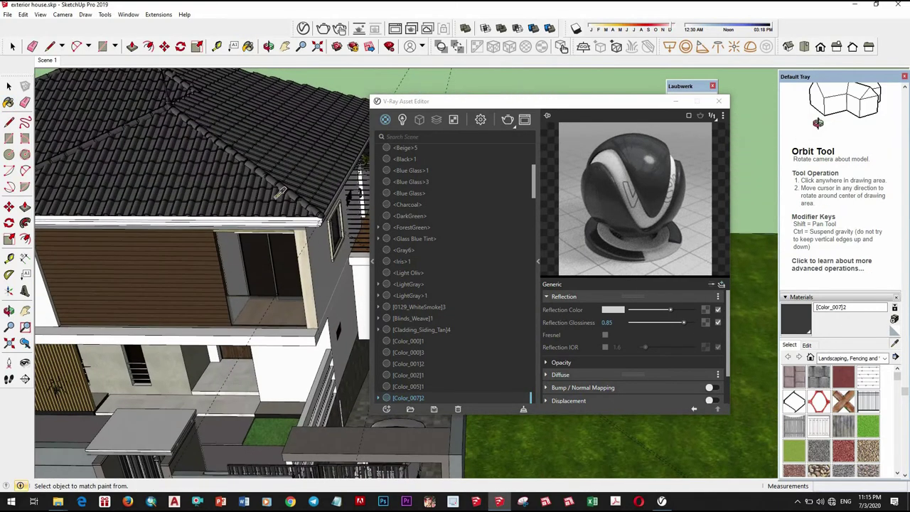
alt+click(143, 142)
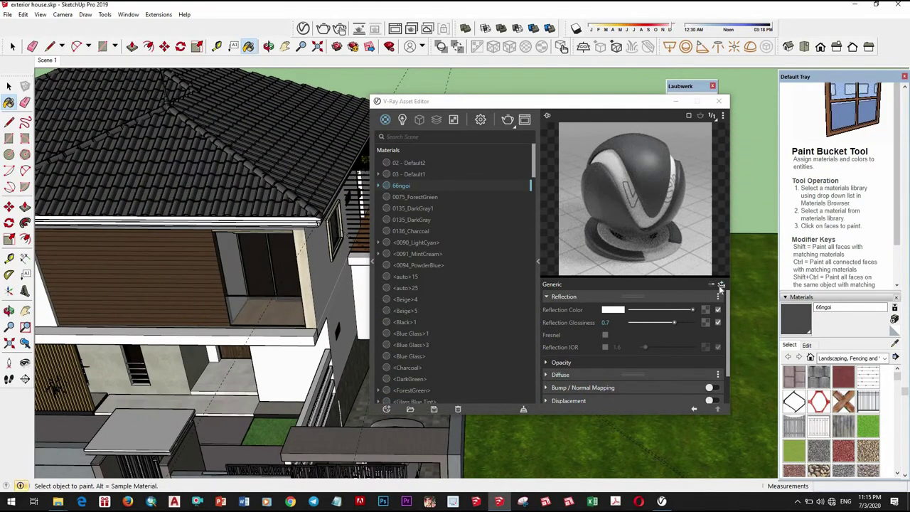
click(679, 309)
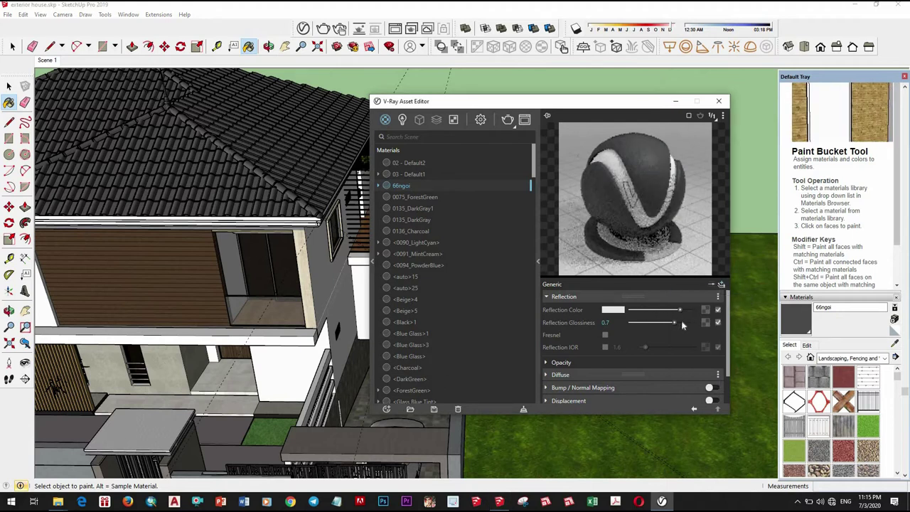
click(682, 324)
click(299, 307)
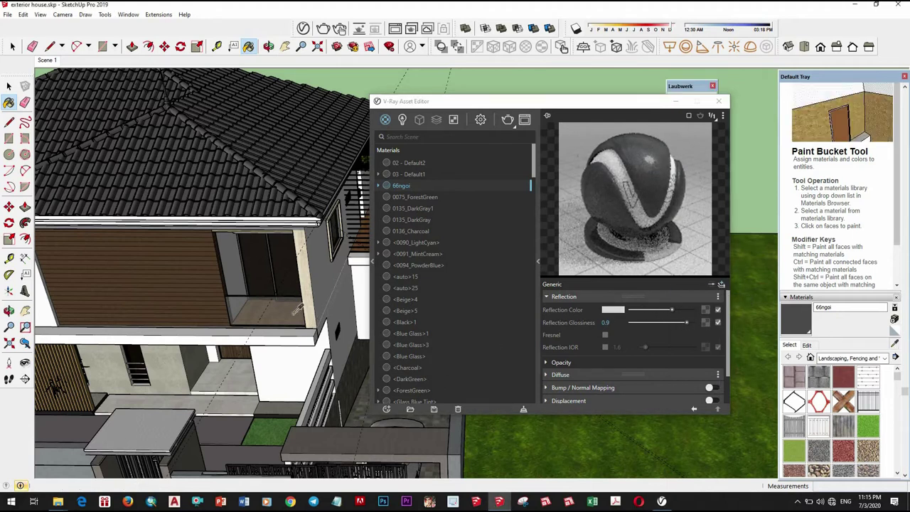
middle_drag(308, 351, 305, 391)
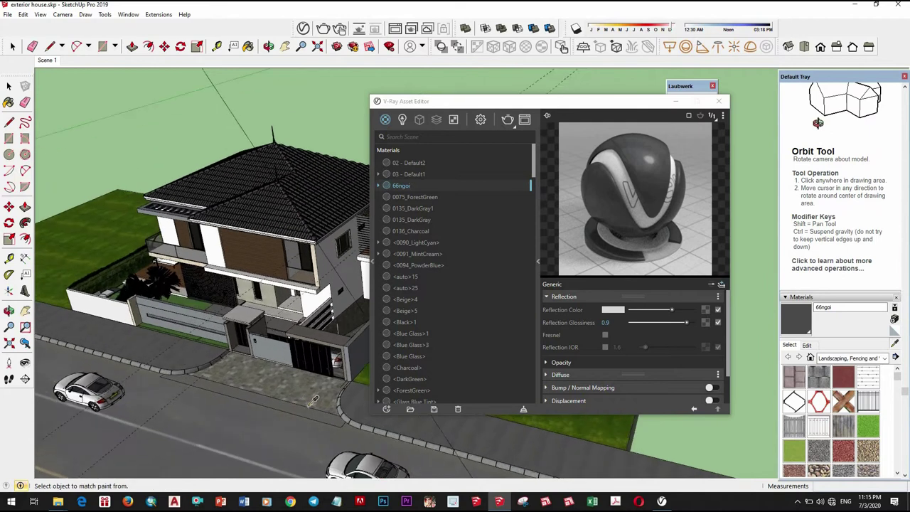
scroll(306, 386, up, 2)
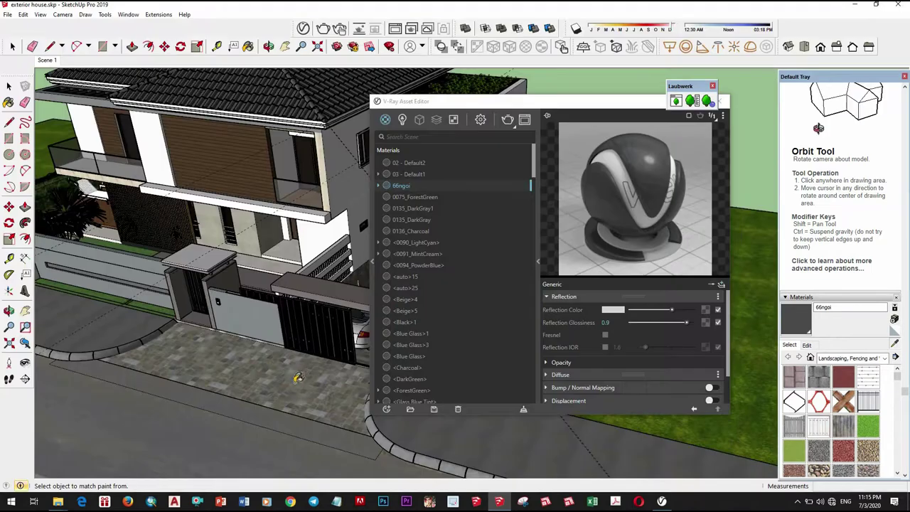
- Give the Brick_Tumbled paving a 1.51 bump and a reflection layer at 0.85 glossiness
click(296, 381)
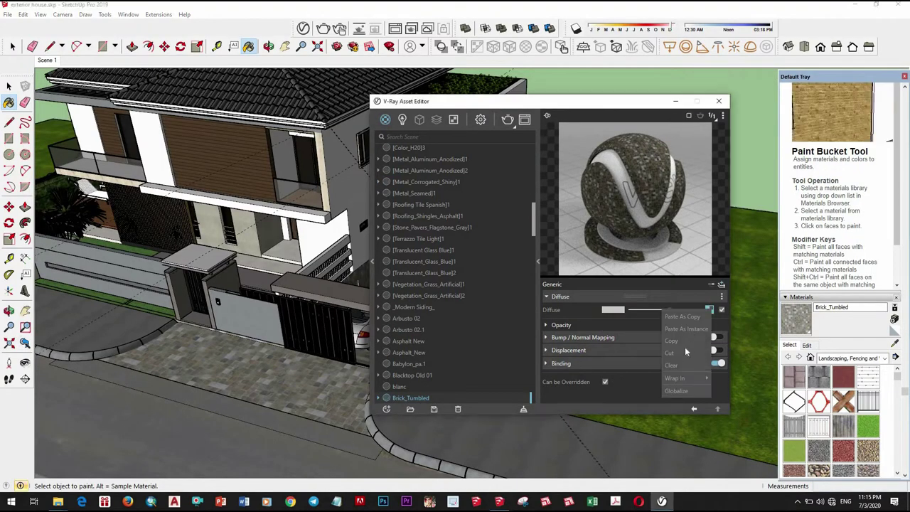
click(724, 343)
click(715, 338)
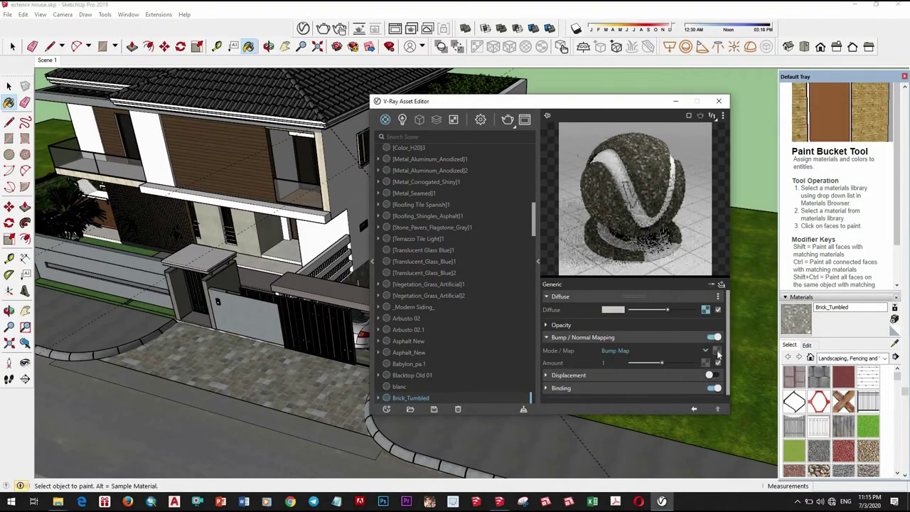
drag(662, 363, 676, 362)
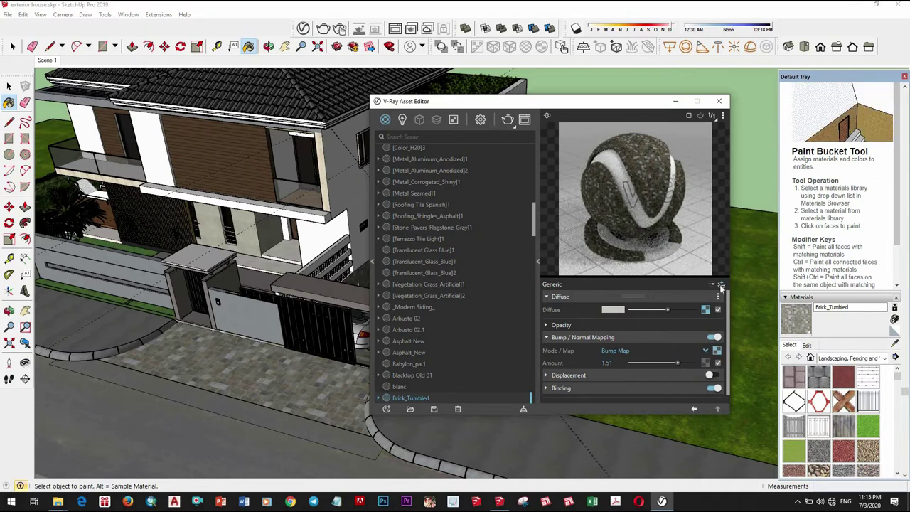
click(720, 285)
click(688, 318)
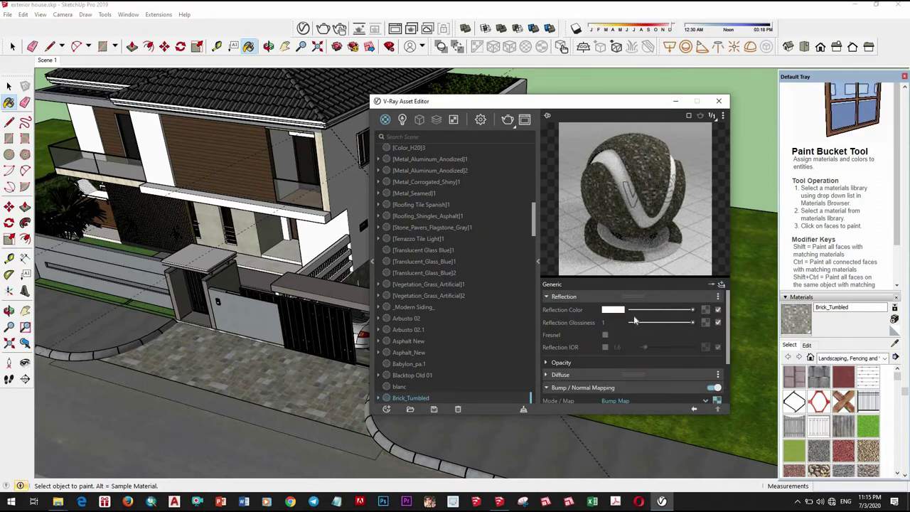
click(683, 323)
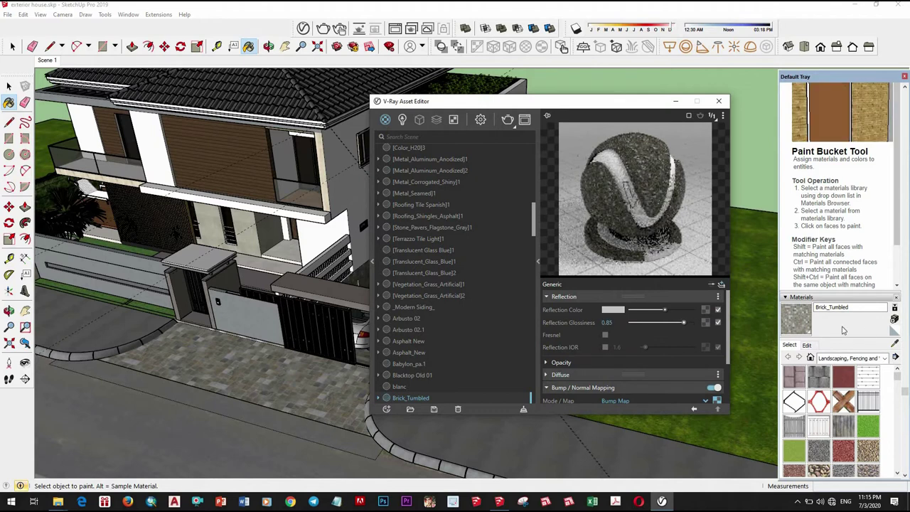
scroll(188, 297, down, 3)
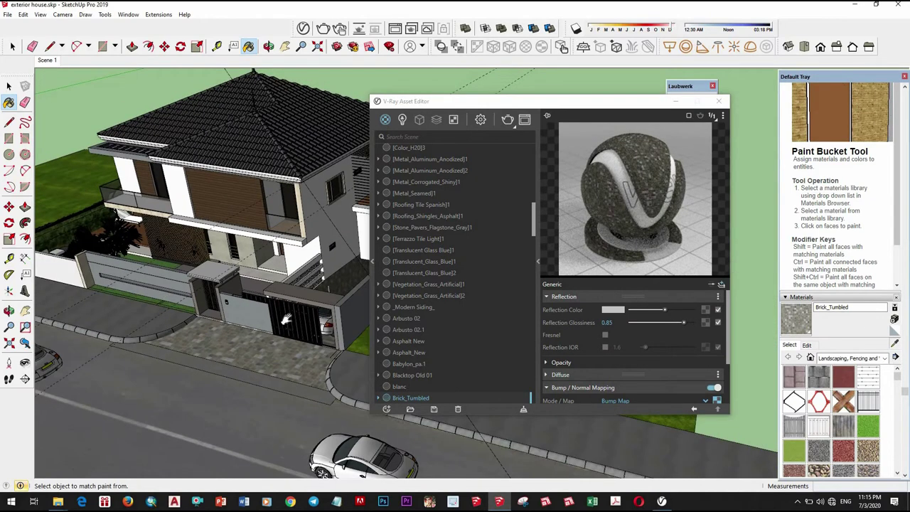
middle_drag(214, 298, 177, 117)
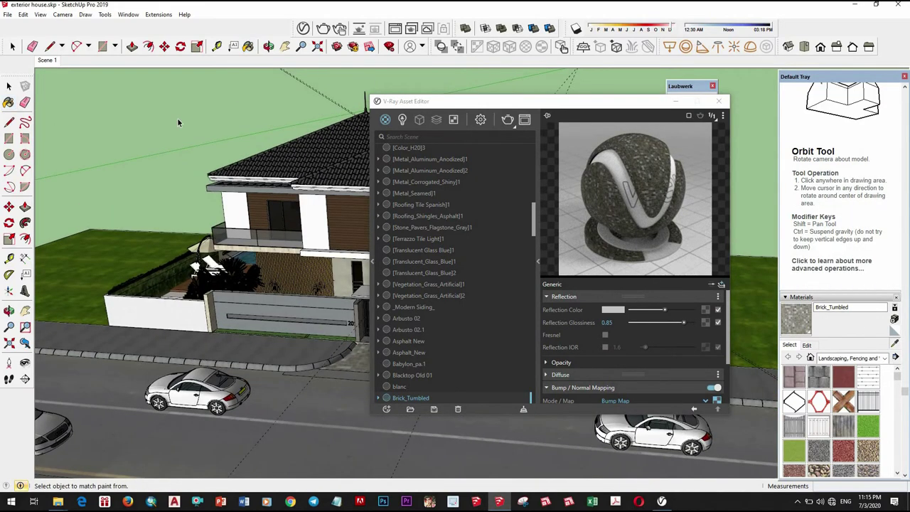
key(space)
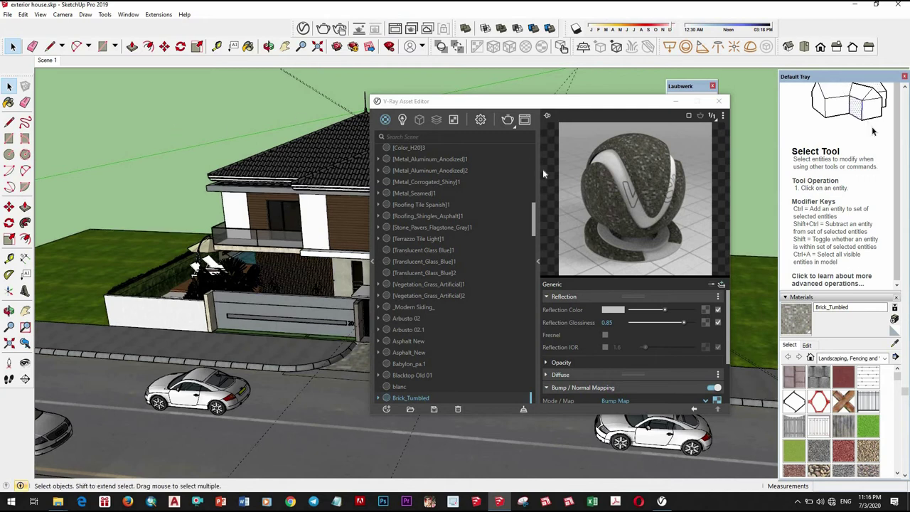
- Turn off interactive rendering and set custom quality, noise limit 0.01, min subdivs 1, 72-pixel buckets
click(482, 120)
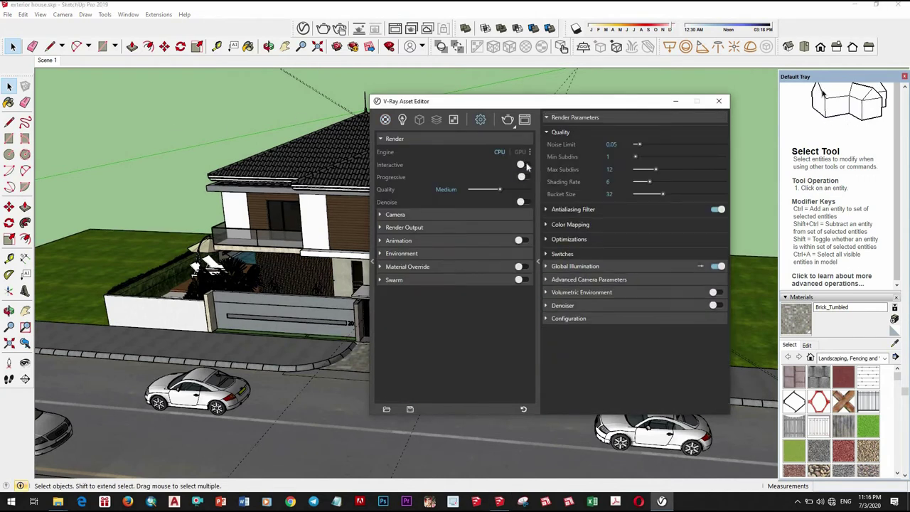
click(524, 165)
click(493, 227)
double_click(440, 253)
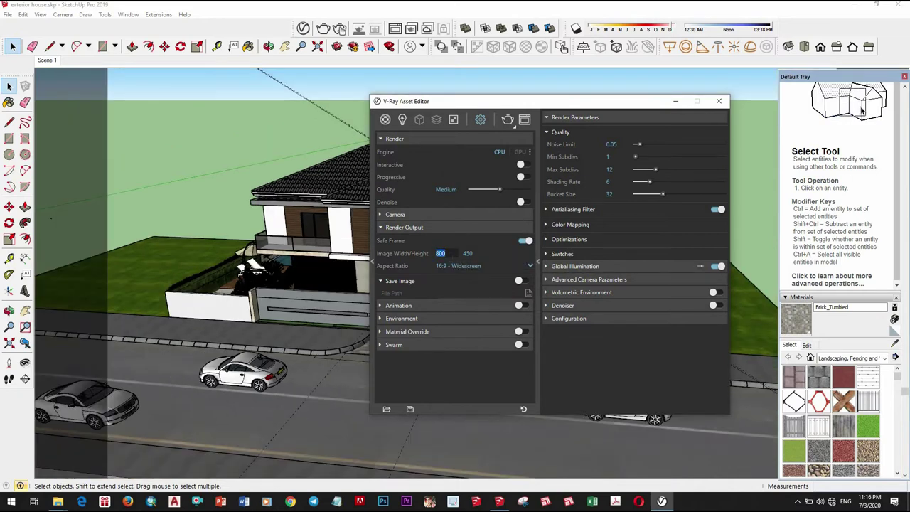
text(22)
key(BackSpace)
key(BackSpace)
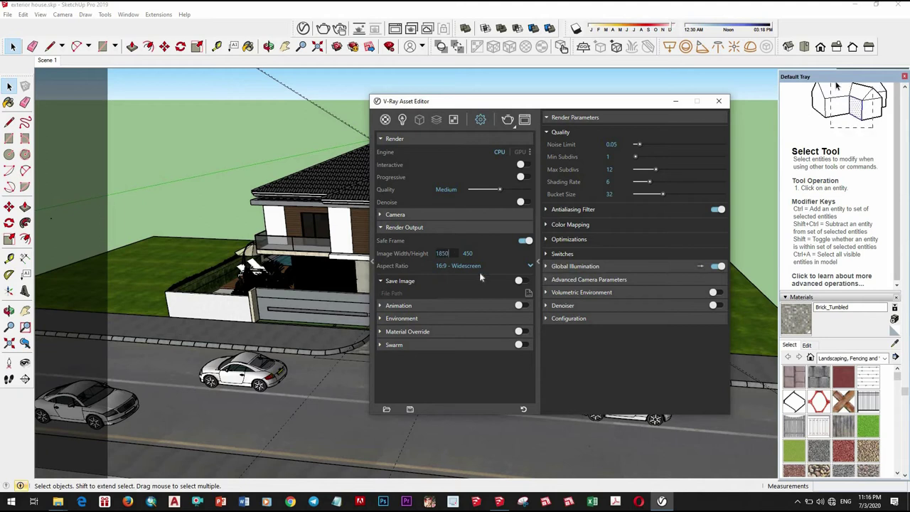
click(530, 189)
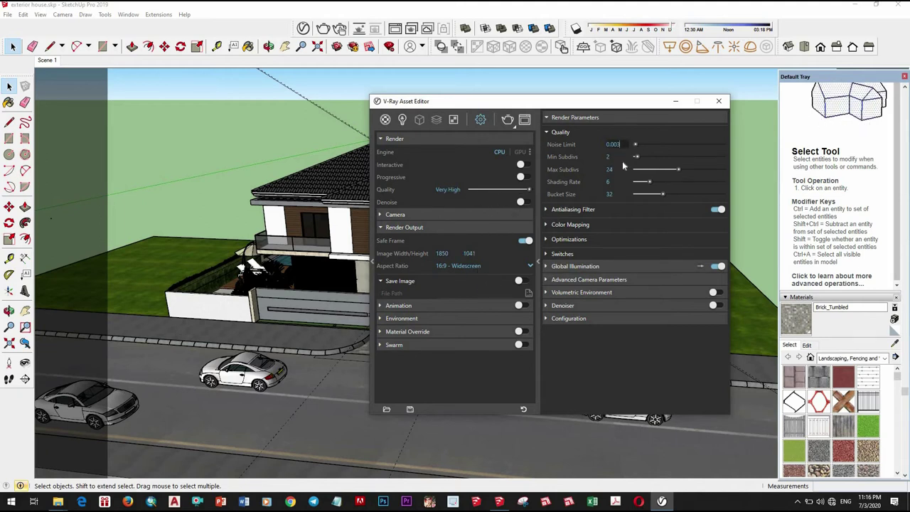
text(1)
key(Tab)
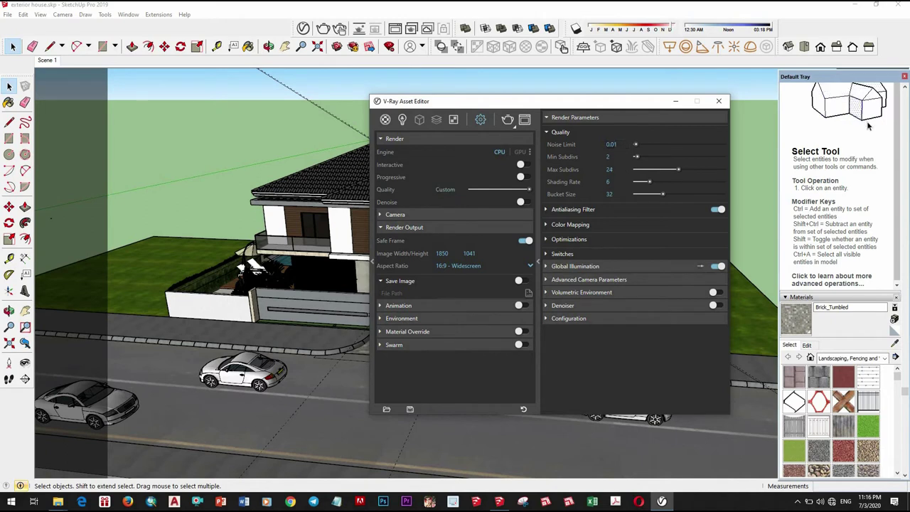
text(1)
key(Tab)
text(72)
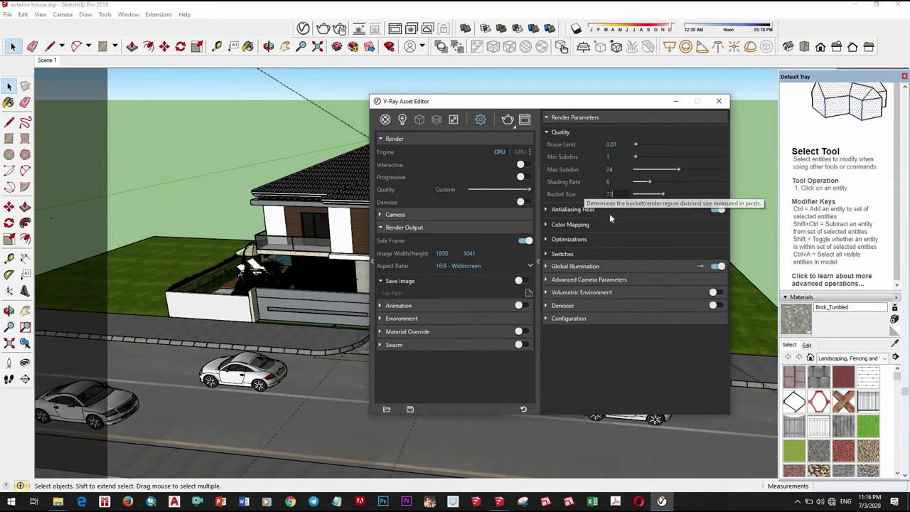
key(Tab)
- Use a size-1 Triangle antialiasing filter and Irradiance map/Light cache GI with Min Rate -4
click(601, 208)
click(660, 220)
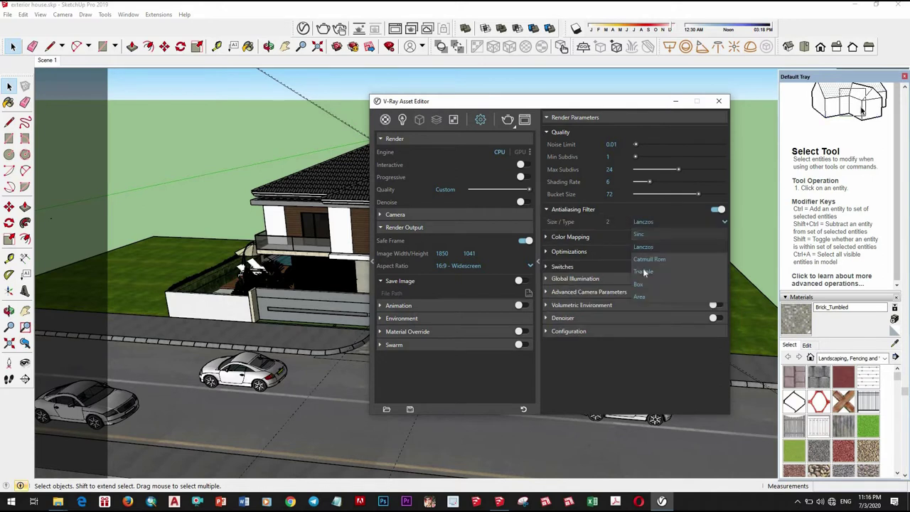
click(644, 273)
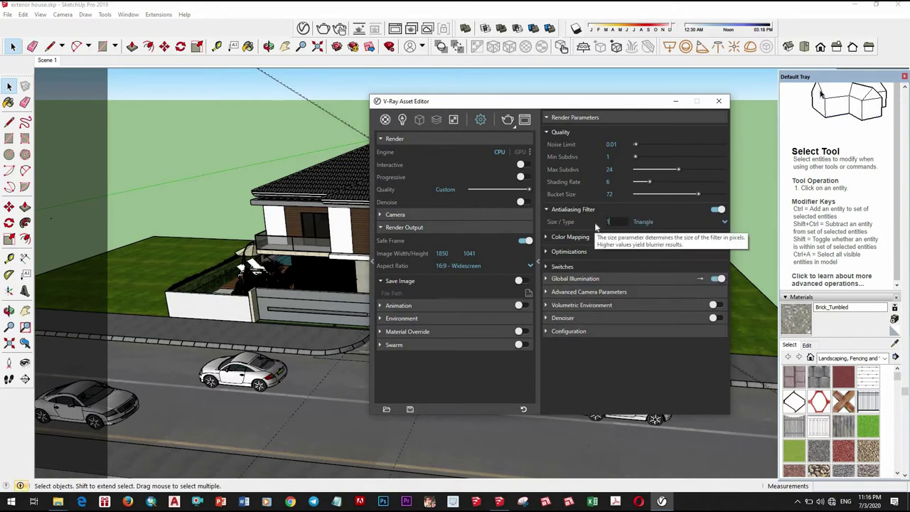
text(1)
click(656, 278)
click(625, 293)
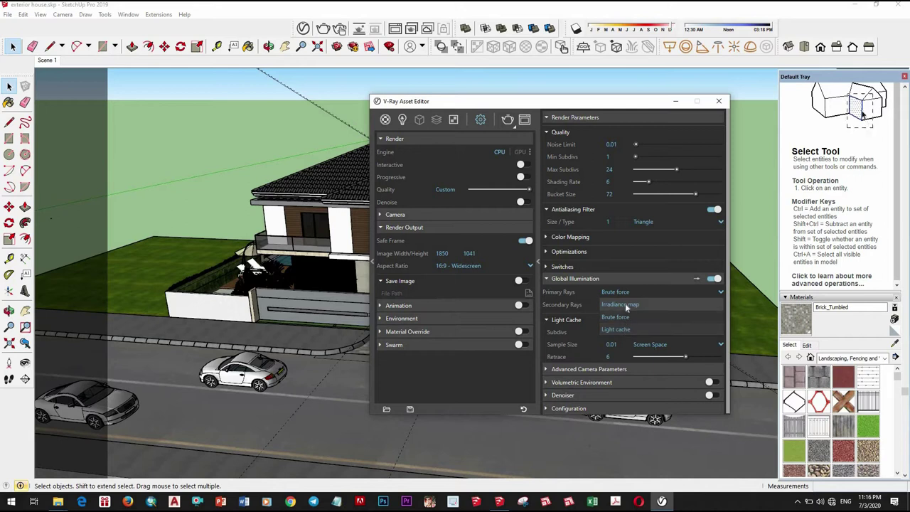
click(625, 329)
click(629, 305)
click(618, 342)
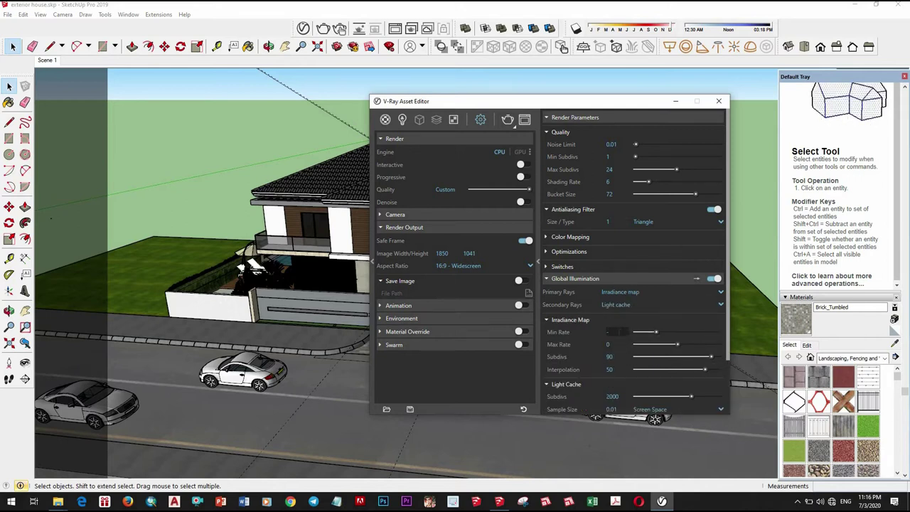
text(-4)
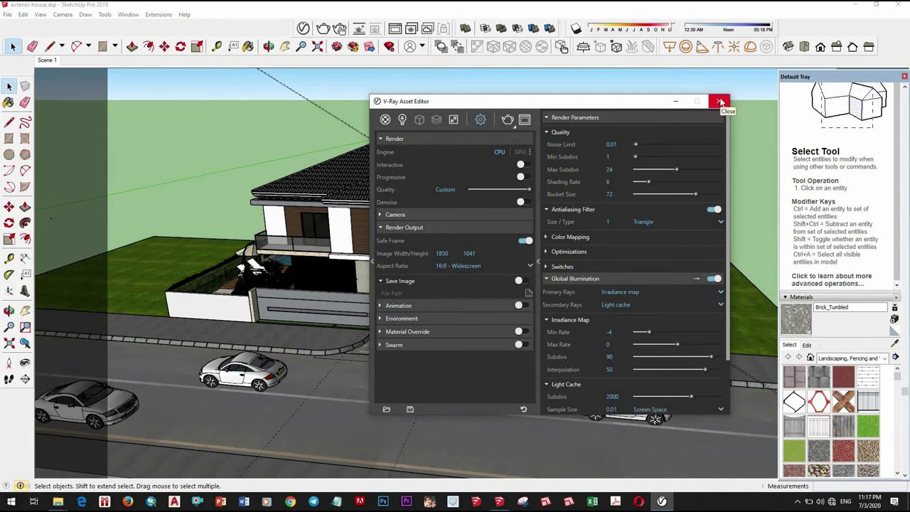
- Set the camera exposure value to 13.48 and turn interactive rendering back on
click(395, 214)
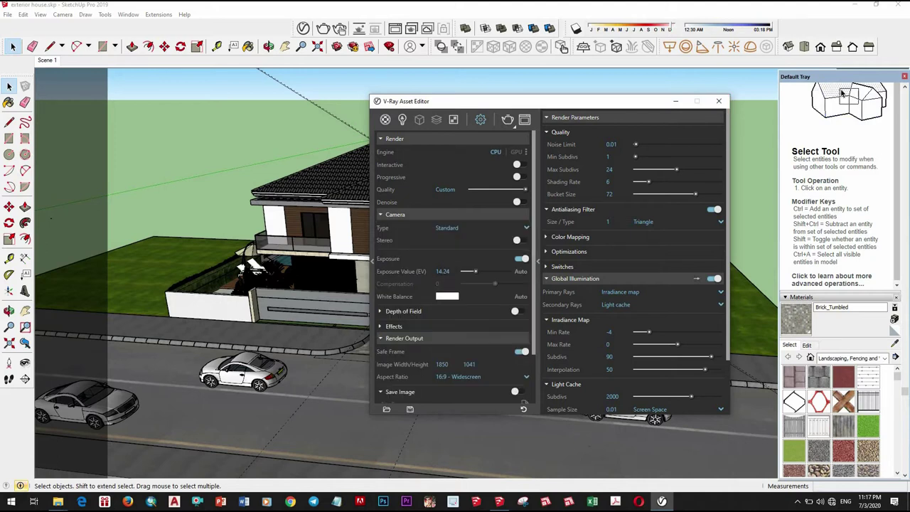
click(442, 271)
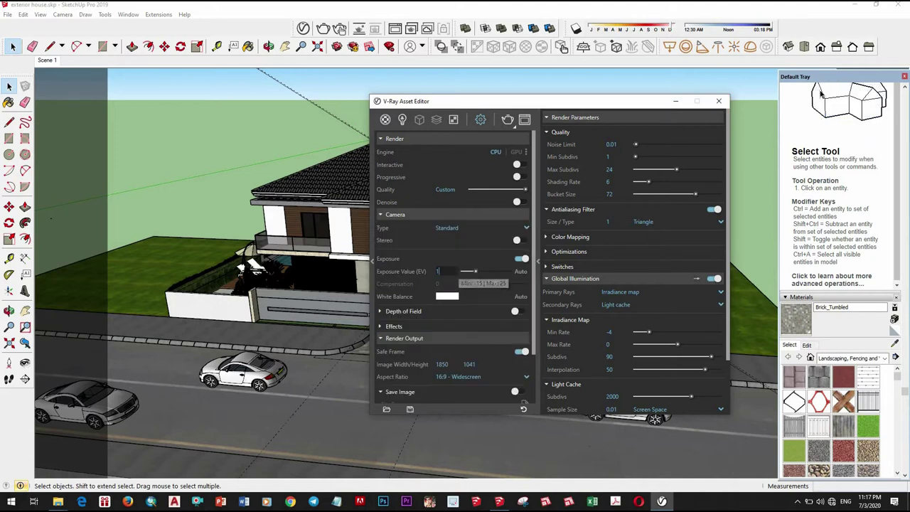
text(13.48)
key(Return)
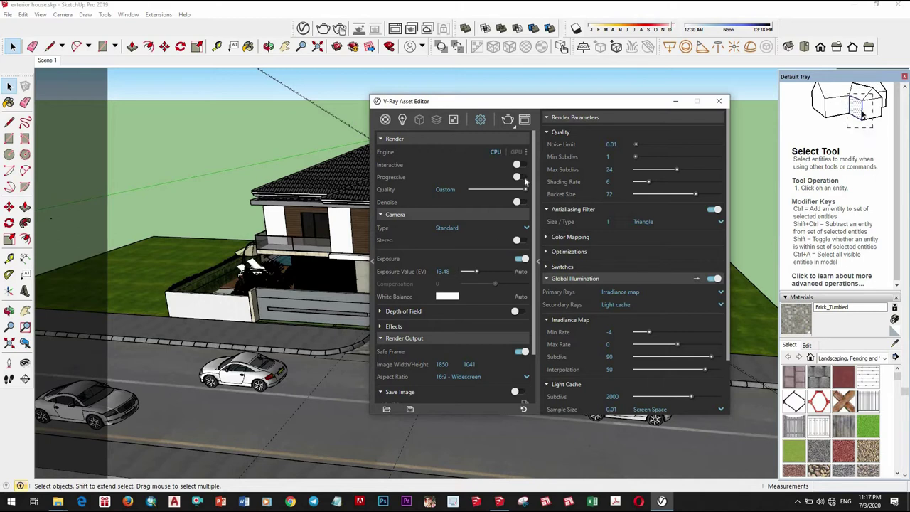
click(517, 164)
- Switch to Scene 1 and save exterior house.skp into a new folder D:\Villa Concept\3D\11
click(719, 101)
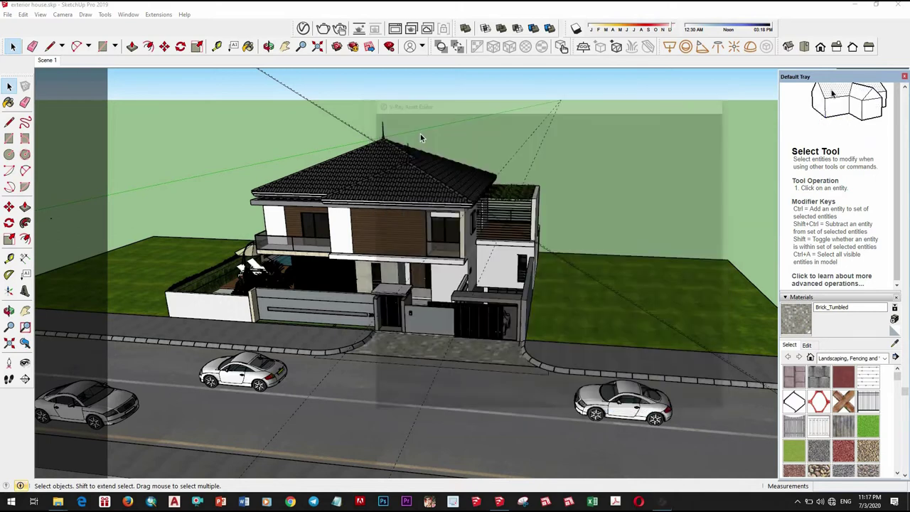
click(47, 59)
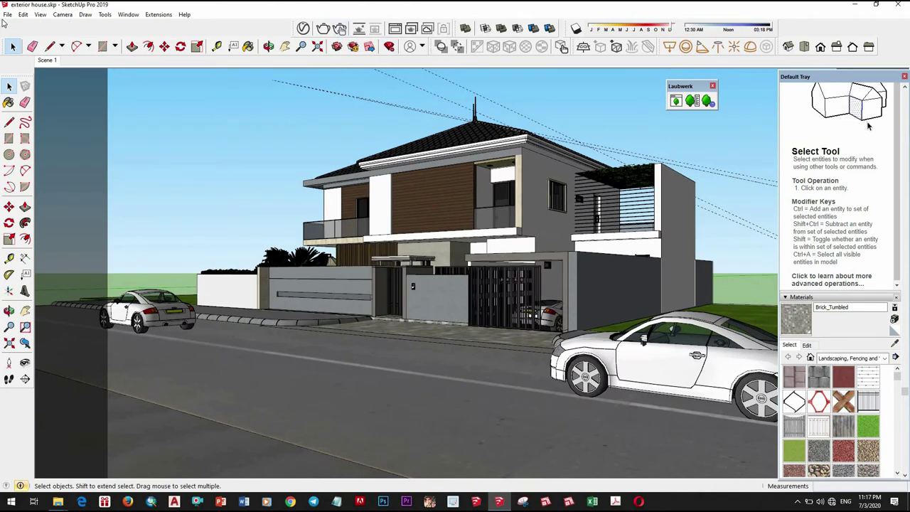
click(7, 15)
click(28, 70)
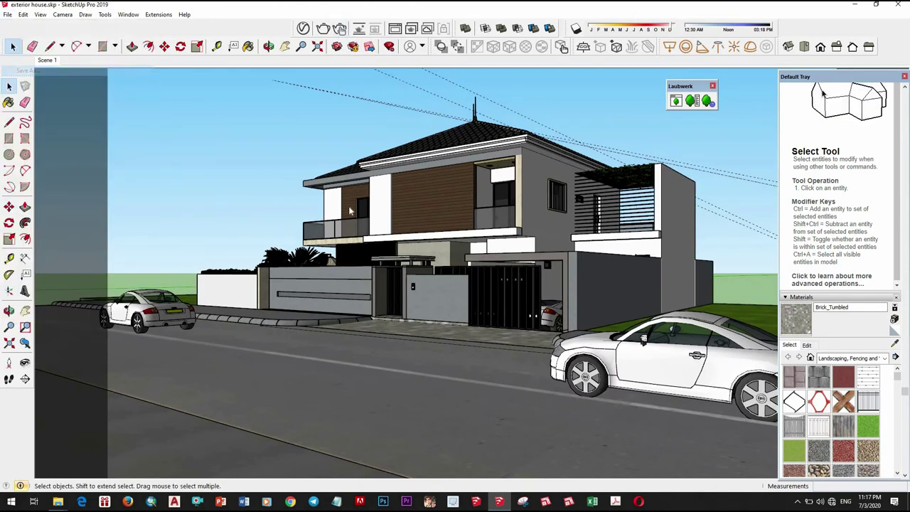
click(338, 308)
scroll(561, 242, down, 3)
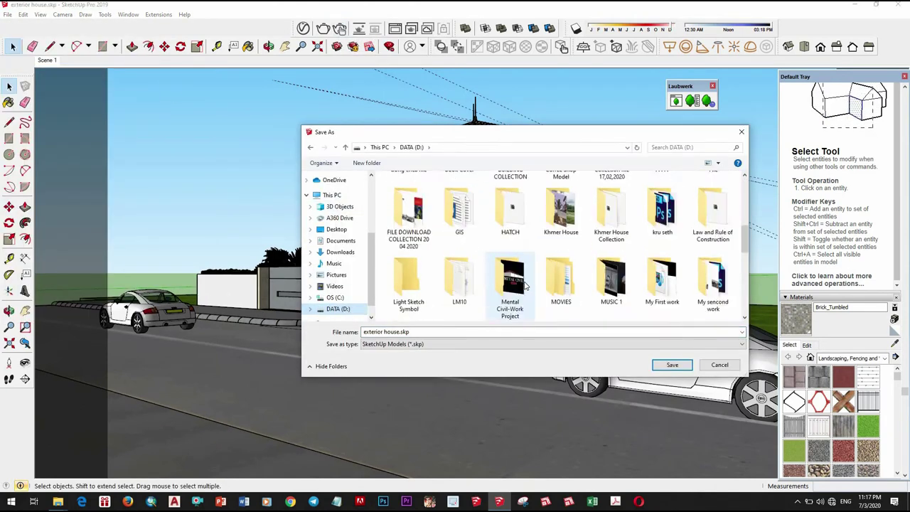
scroll(561, 241, down, 3)
double_click(611, 226)
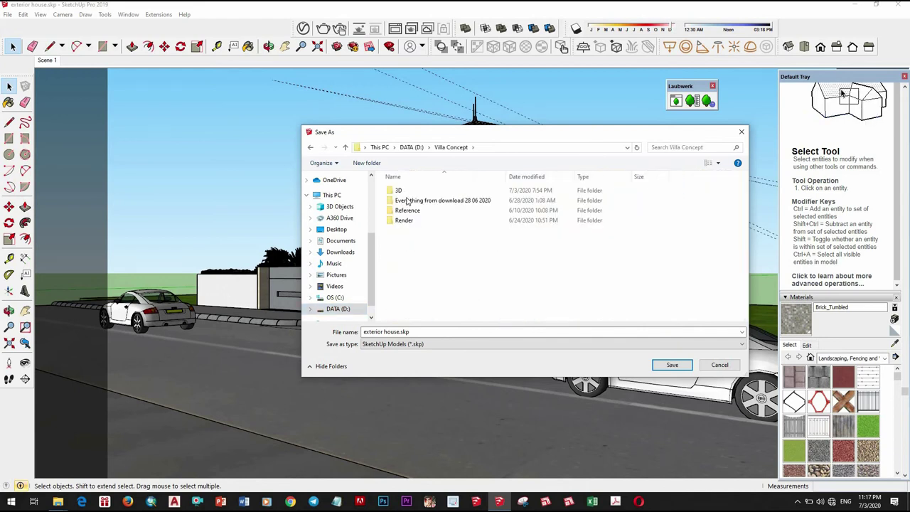
double_click(396, 190)
right_click(453, 310)
mouse_move(474, 406)
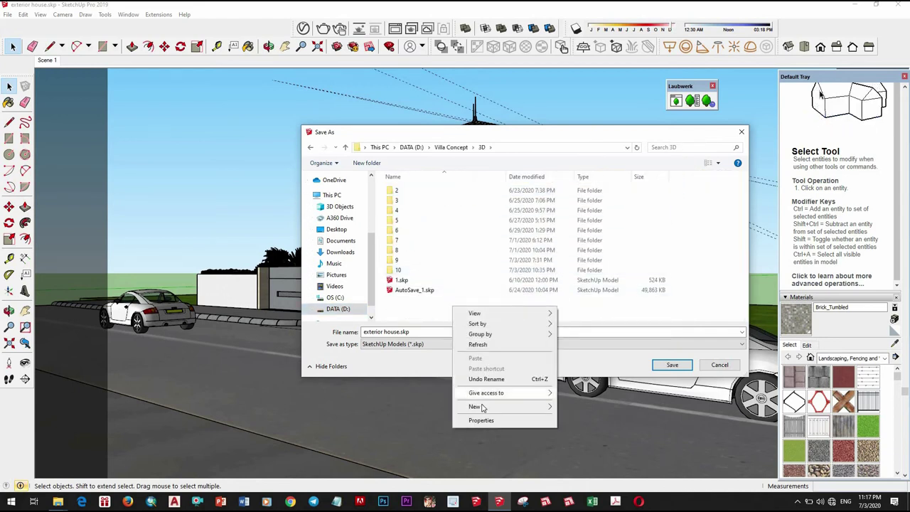
text(f11)
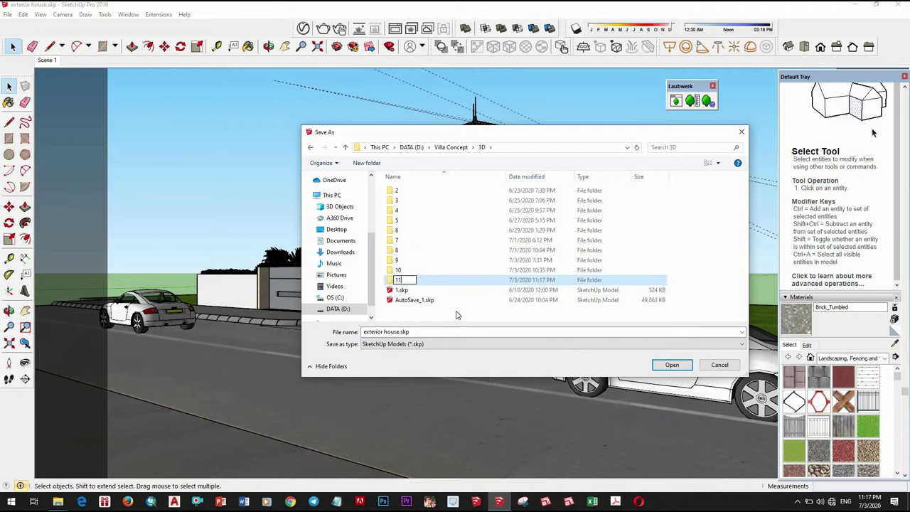
key(Return)
key(Return)
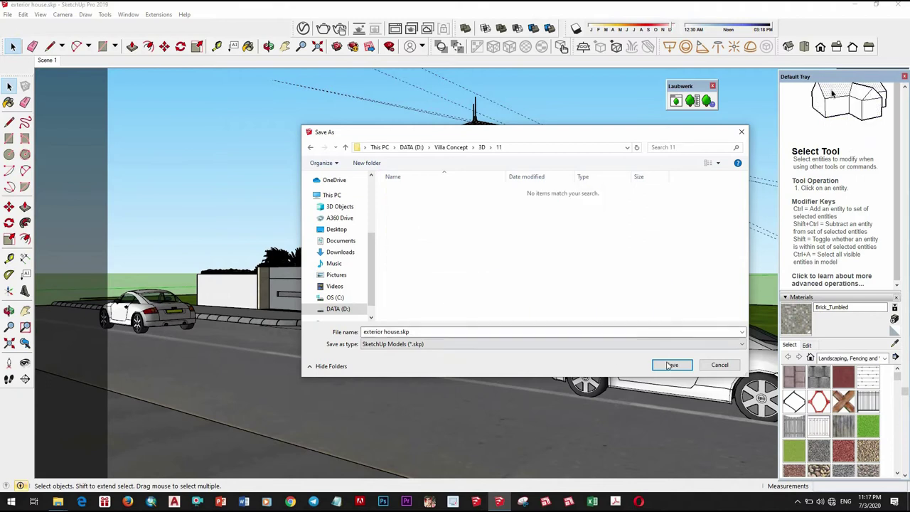
click(672, 365)
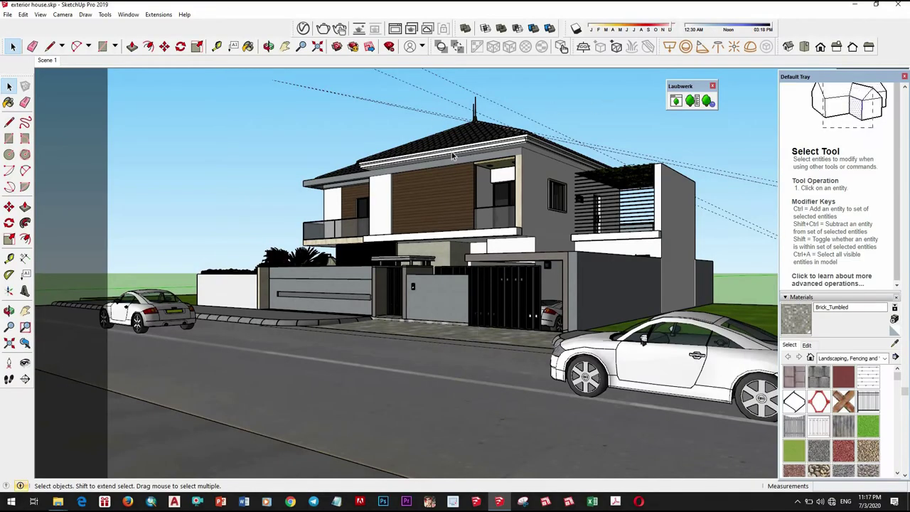
- Delete all guide lines, run and stop a test interactive V-Ray render, and reopen settings
key(alt+e)
key(Down)
key(Down)
key(Down)
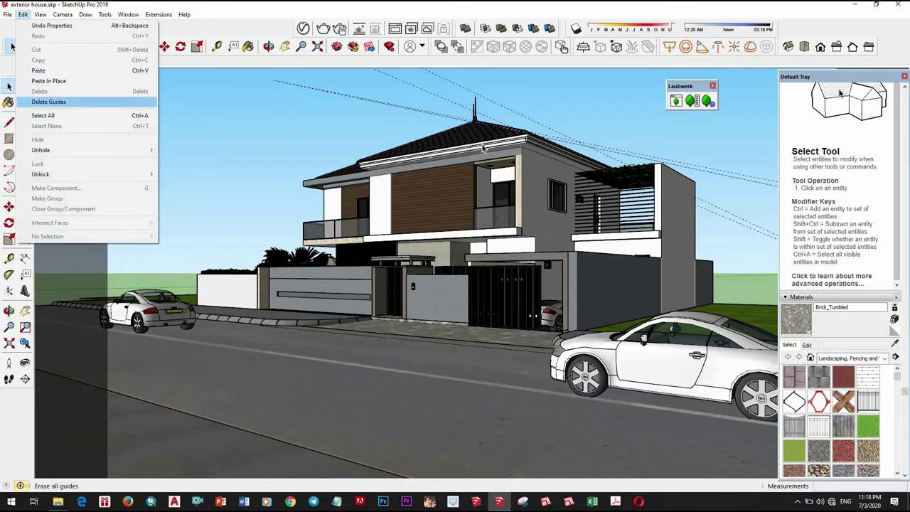
key(Return)
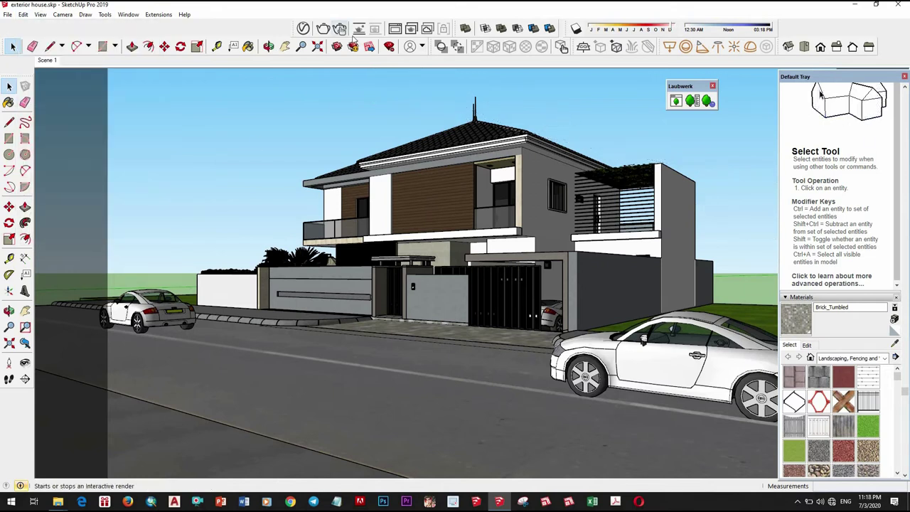
click(340, 29)
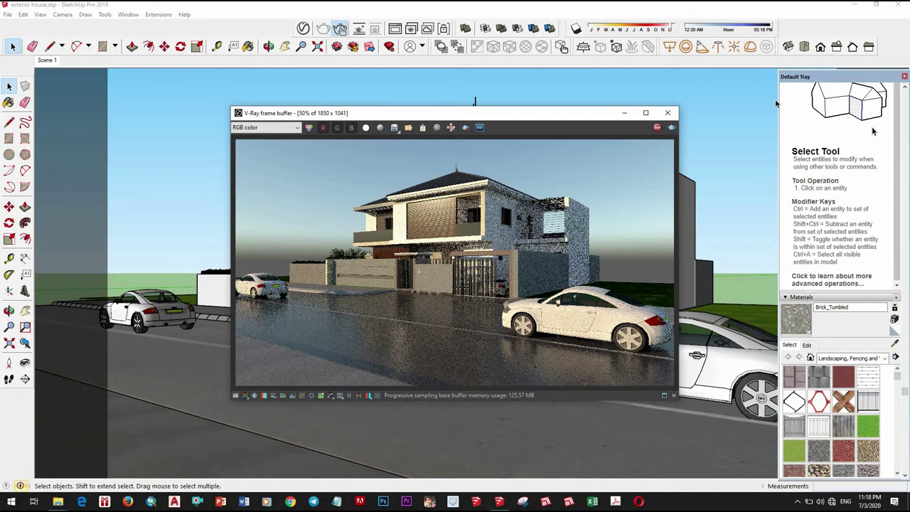
click(669, 113)
click(304, 28)
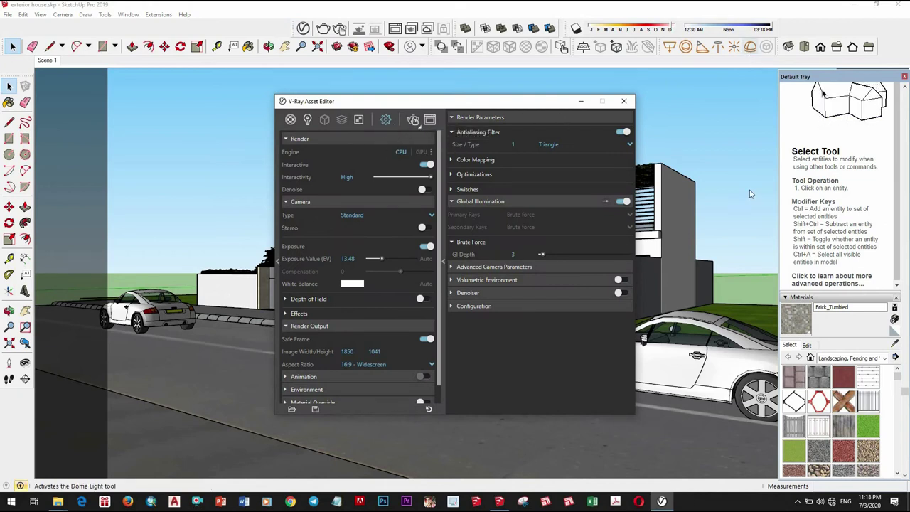
- Place a V-Ray dome light in the scene and give it an image texture
click(750, 46)
click(691, 419)
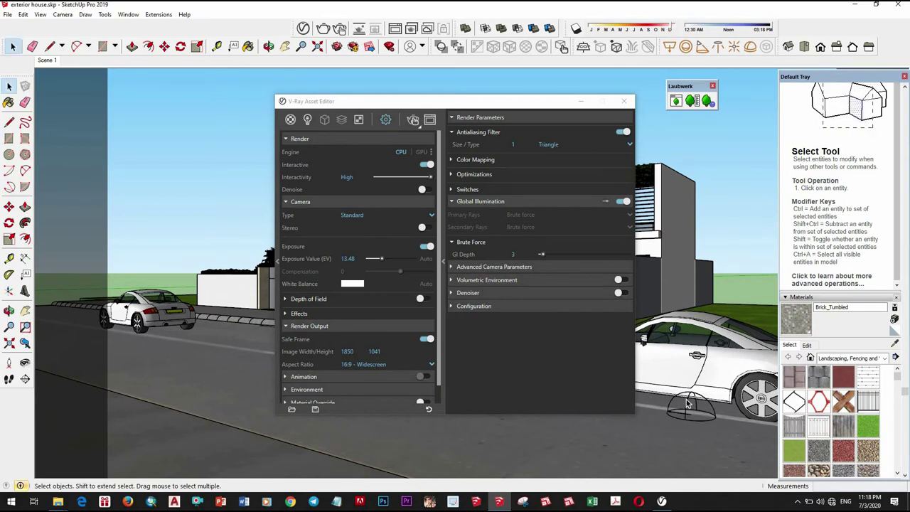
click(307, 120)
click(322, 163)
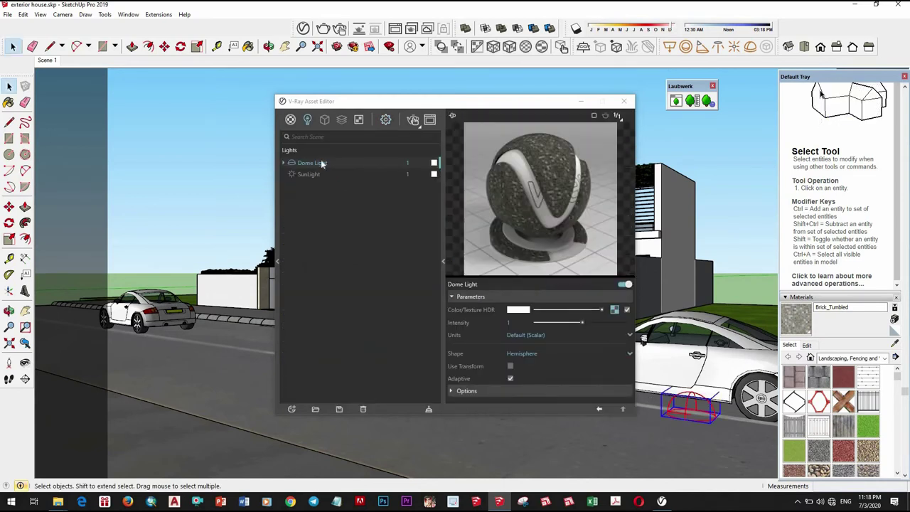
click(614, 309)
click(452, 283)
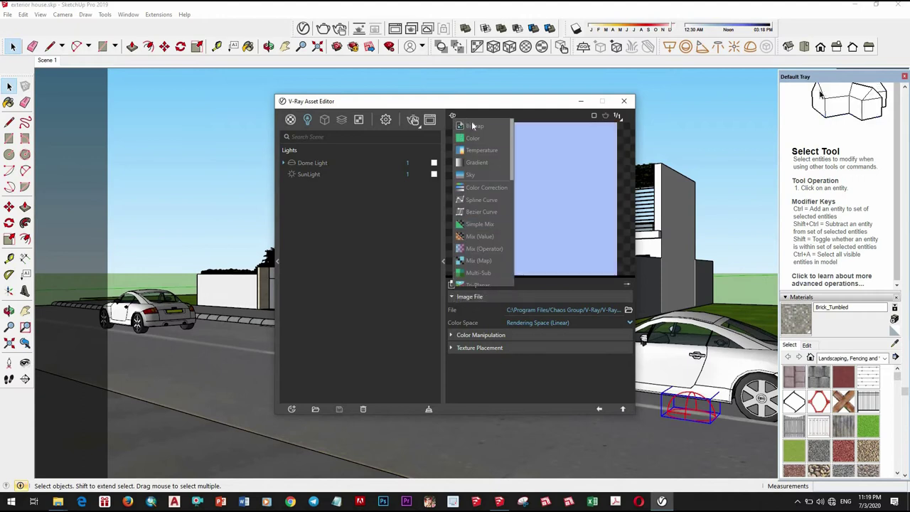
click(492, 153)
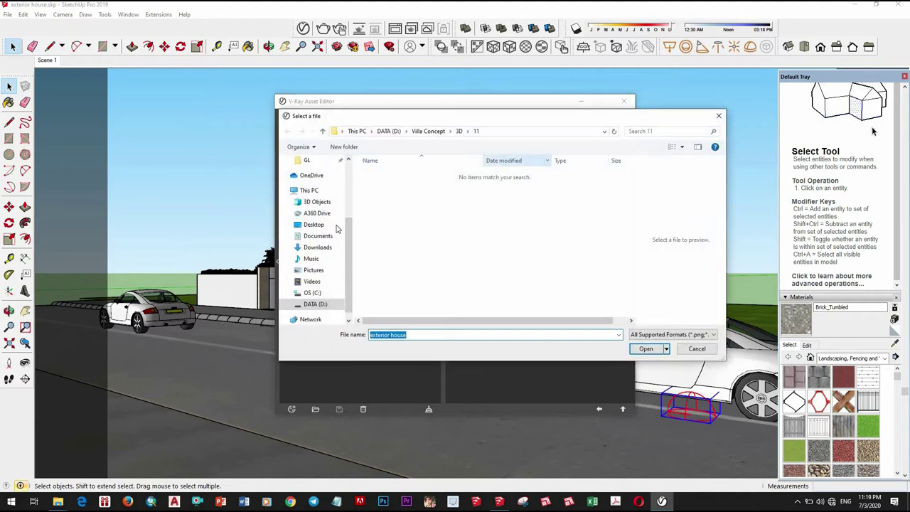
- Load the VizPeople HDR sky file from the villa 1 texture maps 'apply' folder onto the dome light
click(315, 304)
scroll(419, 224, up, 2)
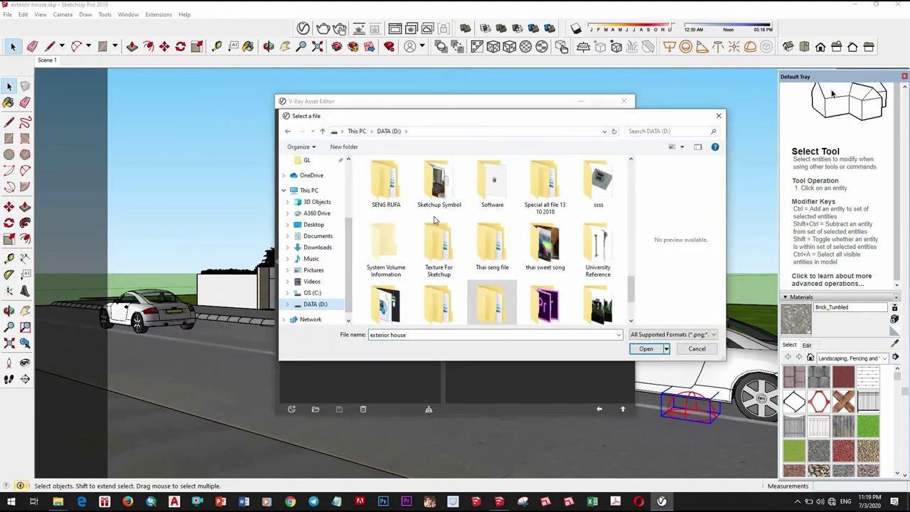
scroll(426, 225, up, 5)
scroll(440, 225, up, 5)
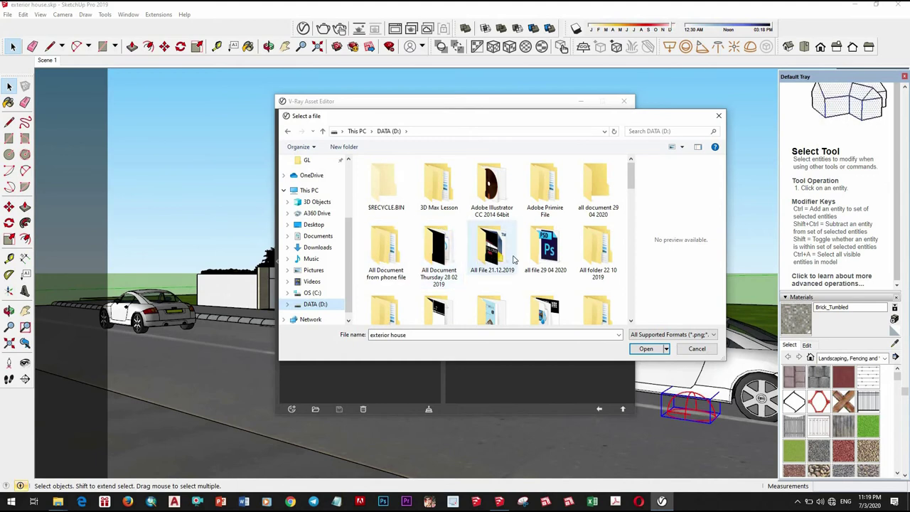
scroll(441, 263, down, 1)
double_click(386, 292)
scroll(420, 265, down, 1)
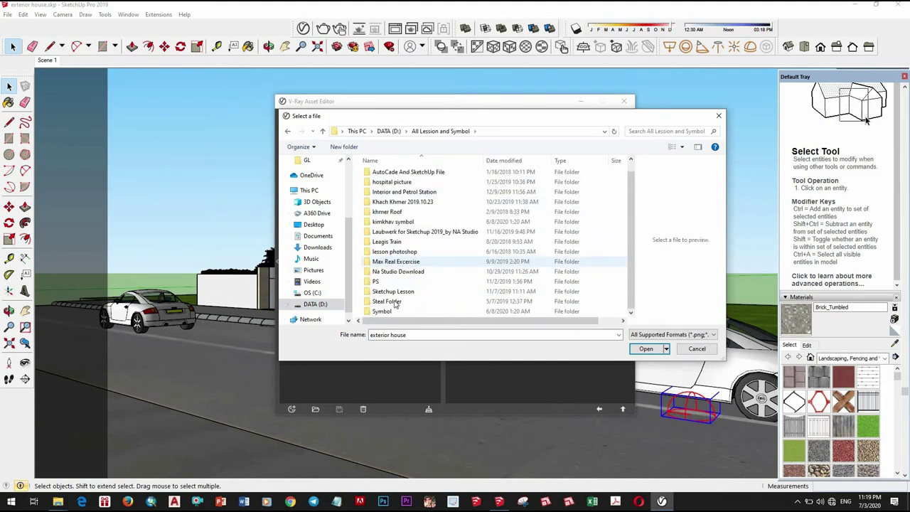
double_click(393, 292)
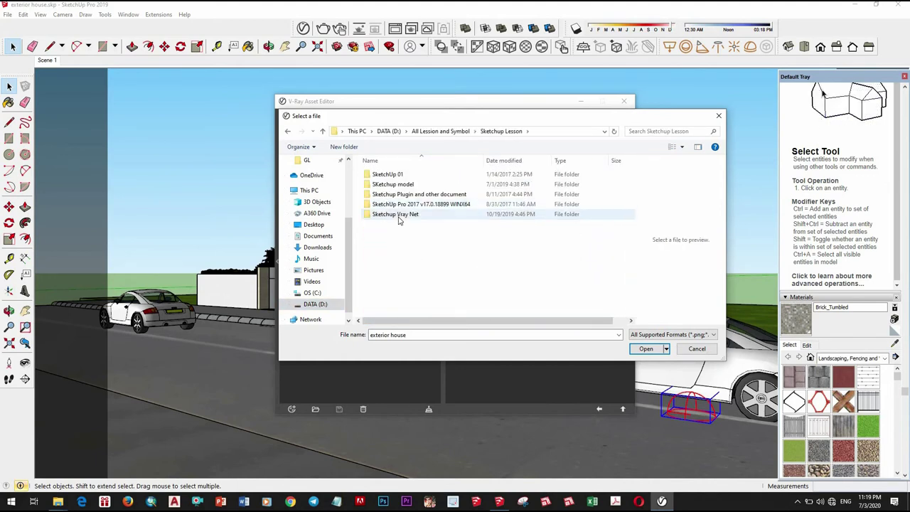
double_click(392, 213)
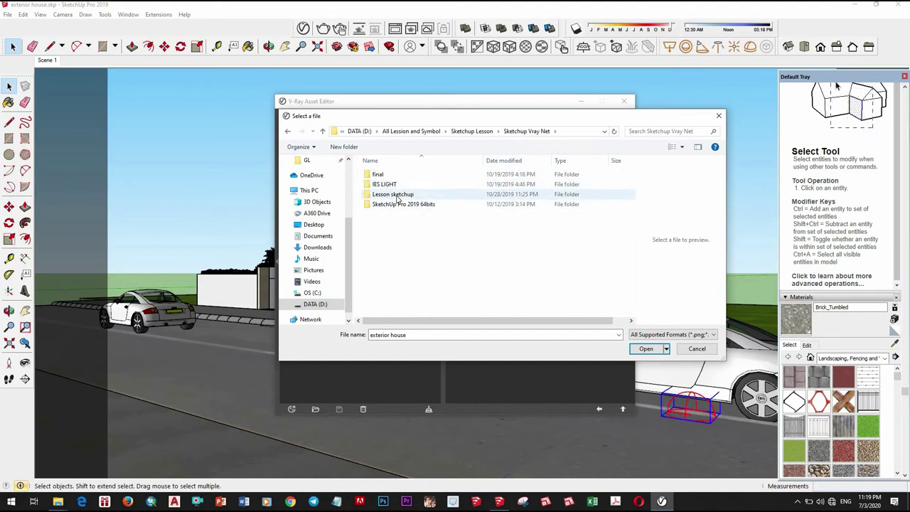
double_click(392, 194)
double_click(388, 234)
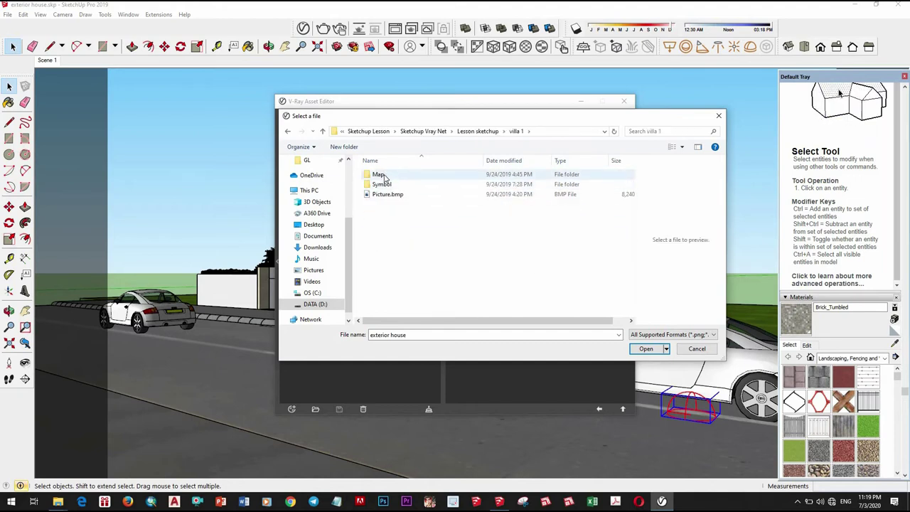
double_click(382, 174)
double_click(386, 181)
click(386, 253)
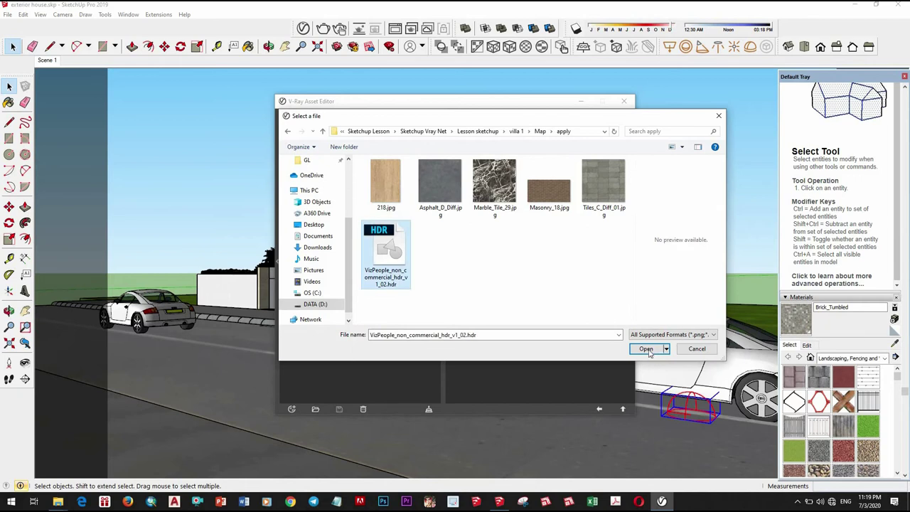
click(646, 348)
- Set the dome light intensity to 5 and close the V-Ray Asset Editor
click(538, 348)
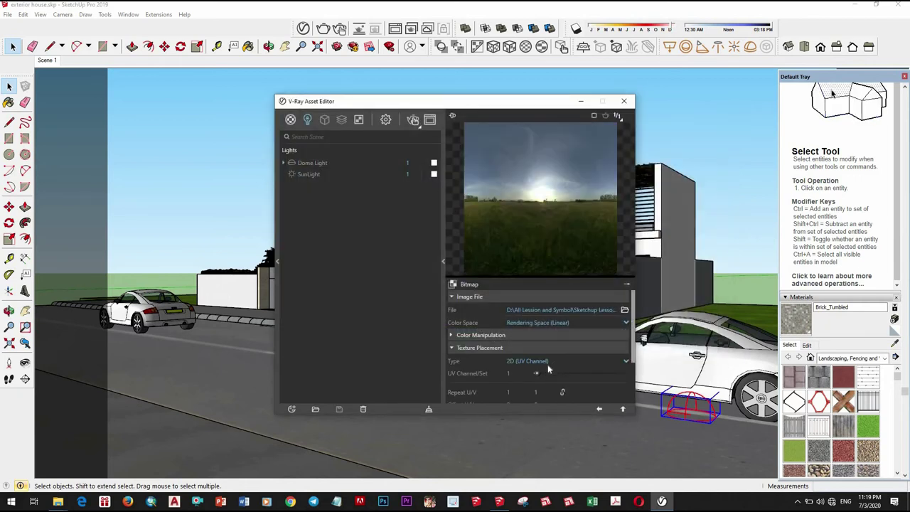
click(621, 410)
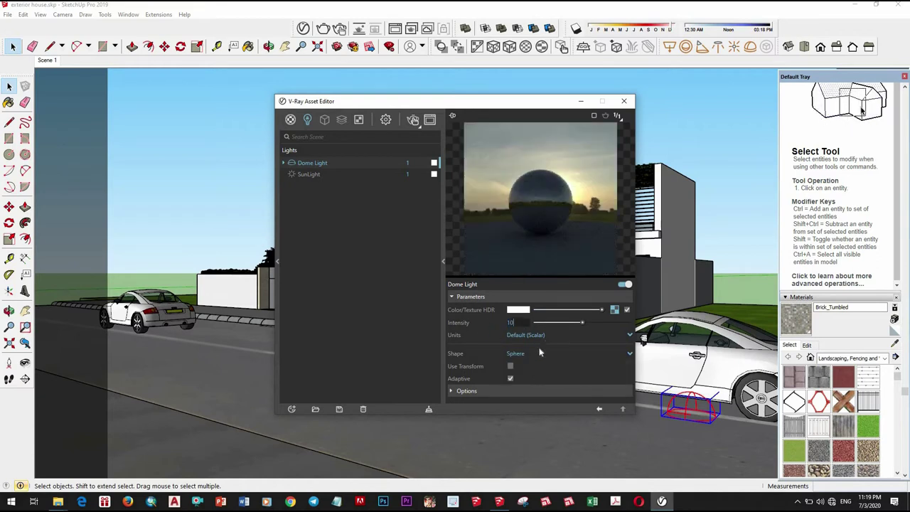
text(10)
key(Return)
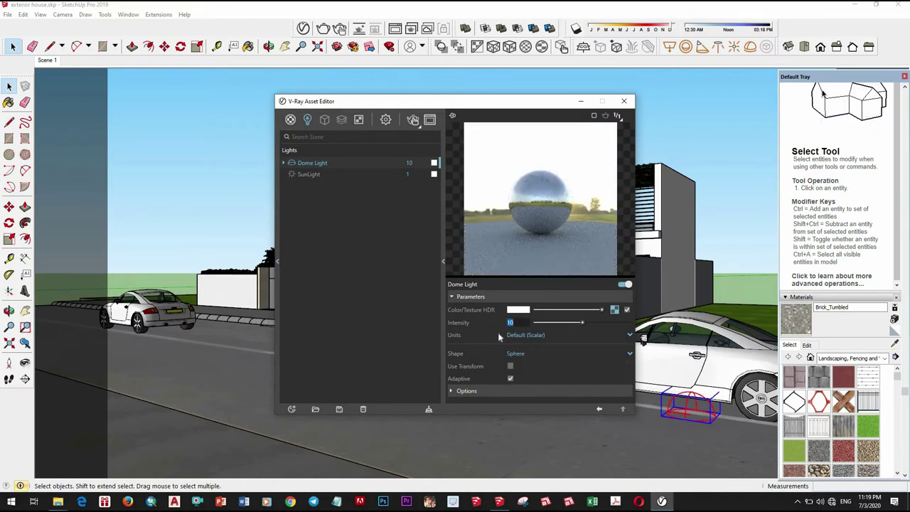
click(623, 101)
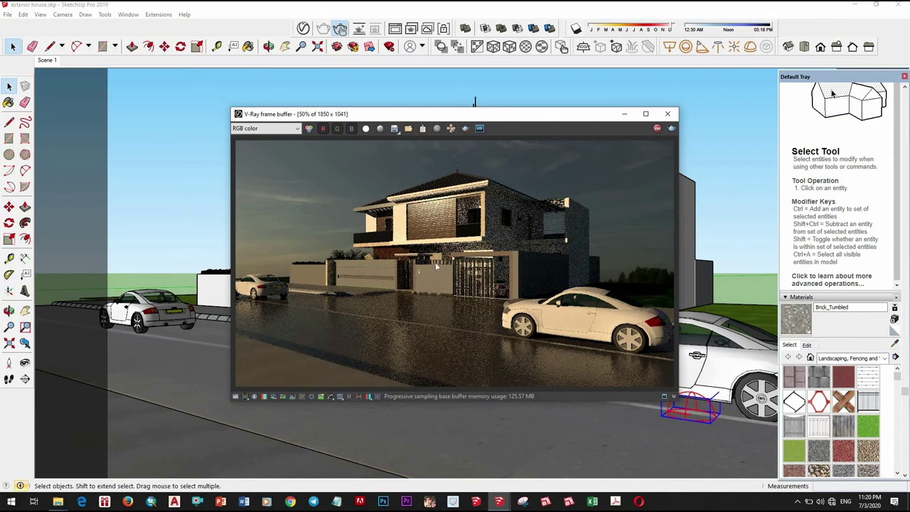
- Stop the running frame buffer render, close it, and reopen the Asset Editor's light list
scroll(450, 220, up, 3)
scroll(541, 276, up, 3)
scroll(541, 276, down, 6)
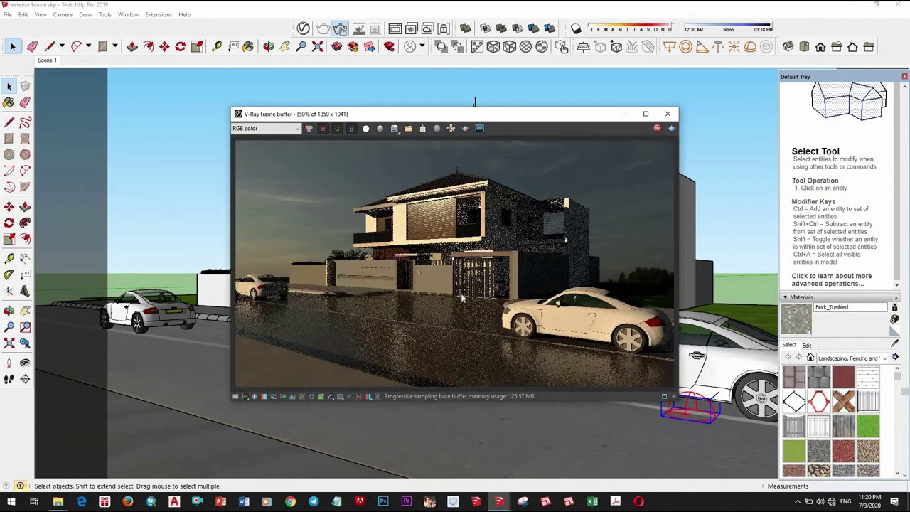
scroll(506, 295, up, 1)
scroll(442, 353, down, 1)
scroll(427, 324, down, 1)
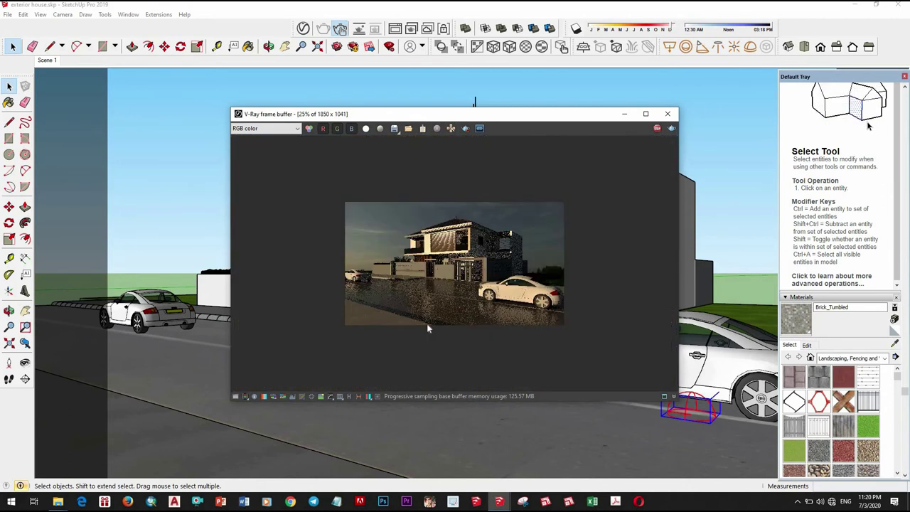
scroll(427, 324, up, 1)
click(657, 128)
click(668, 114)
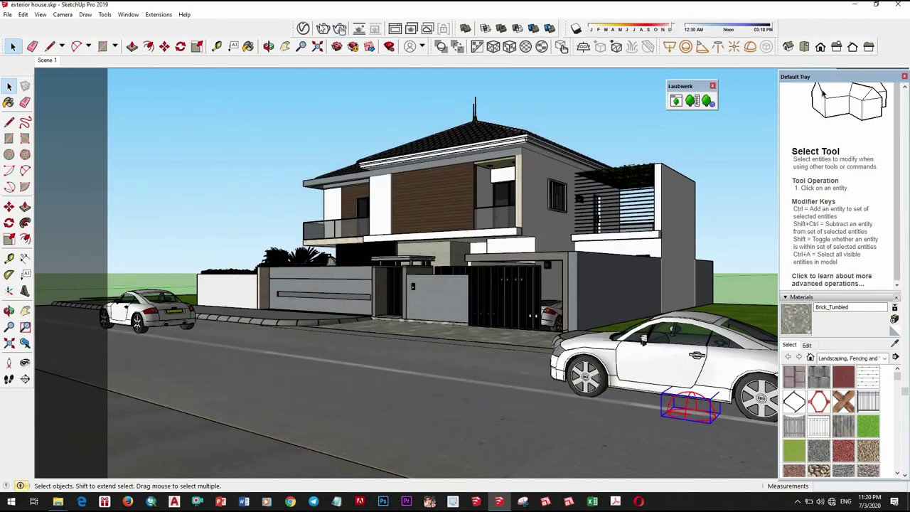
click(302, 29)
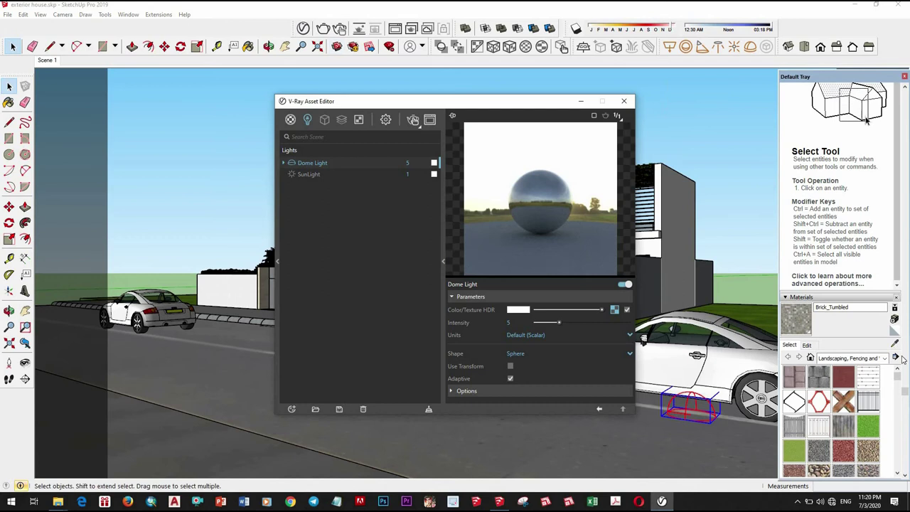
- Sample the granite and road concrete materials and darken each one's reflection colour
key(b)
alt+click(574, 432)
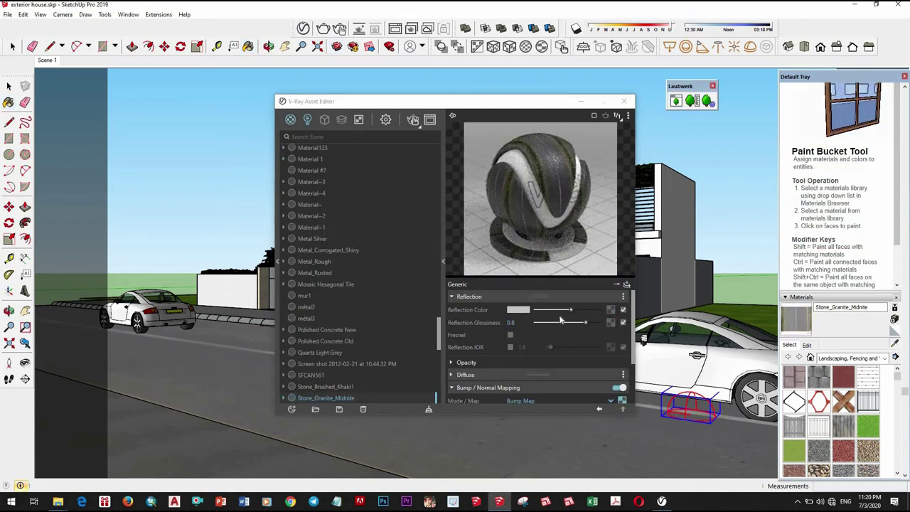
drag(555, 310, 544, 310)
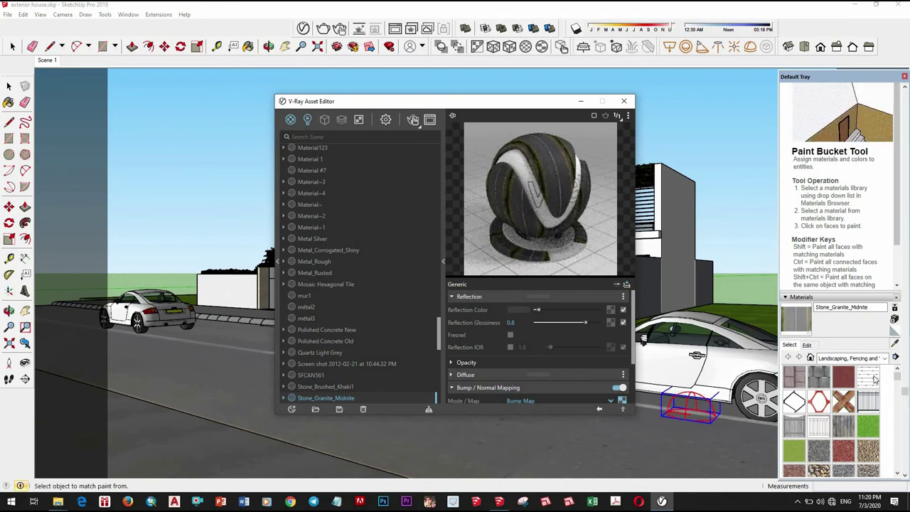
alt+click(302, 456)
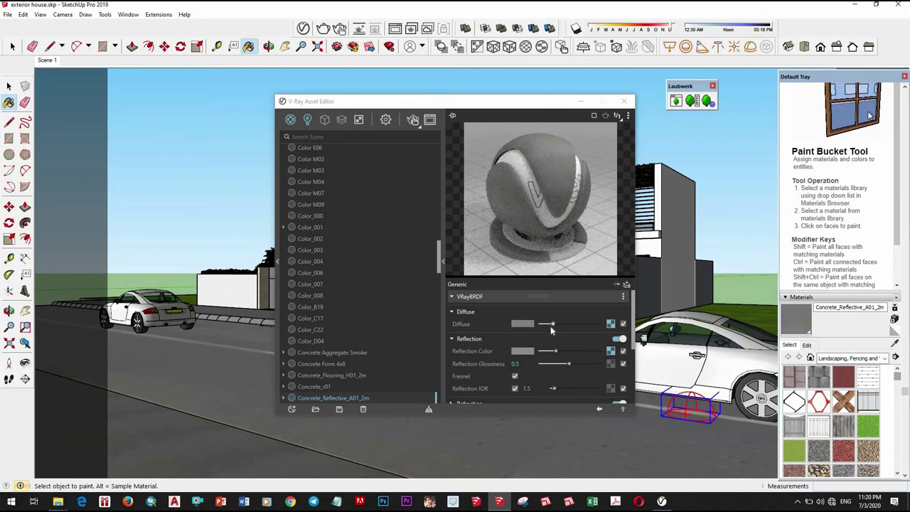
drag(558, 354, 543, 351)
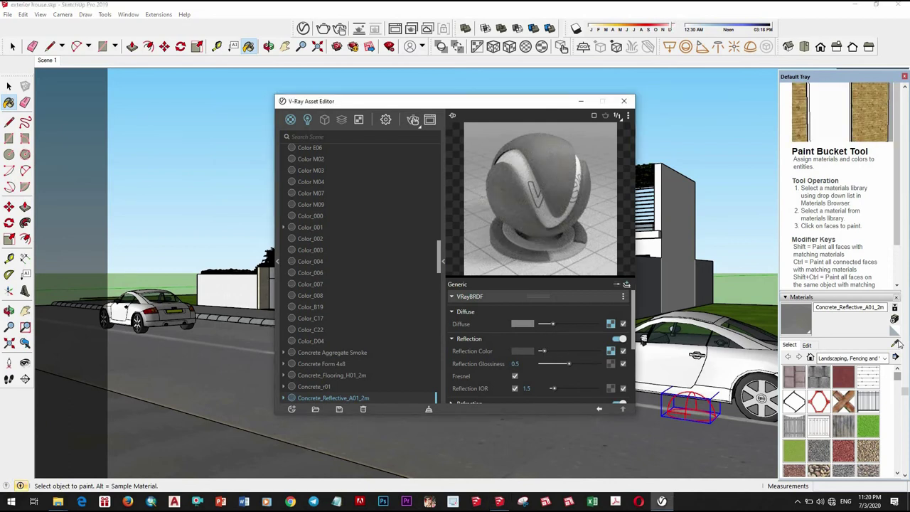
- Sample the wood cladding material from the house wall to show its V-Ray settings
drag(487, 103, 233, 114)
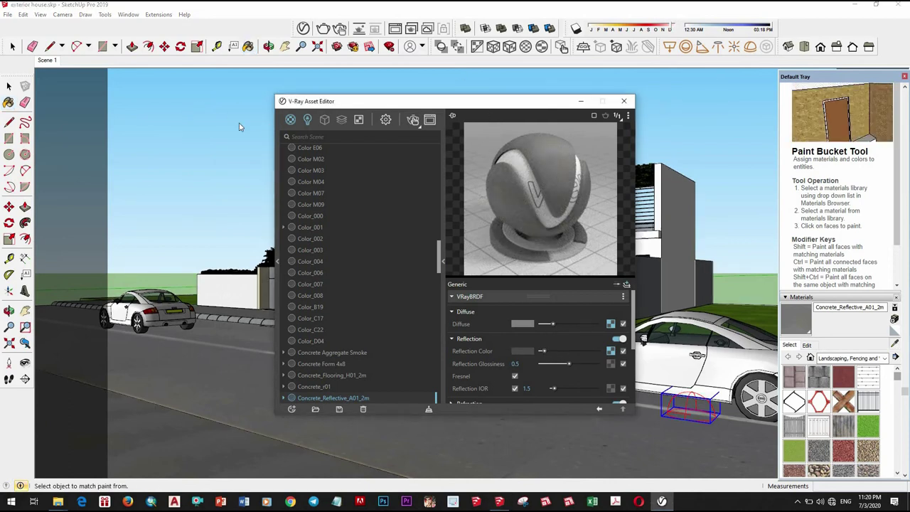
alt+click(436, 211)
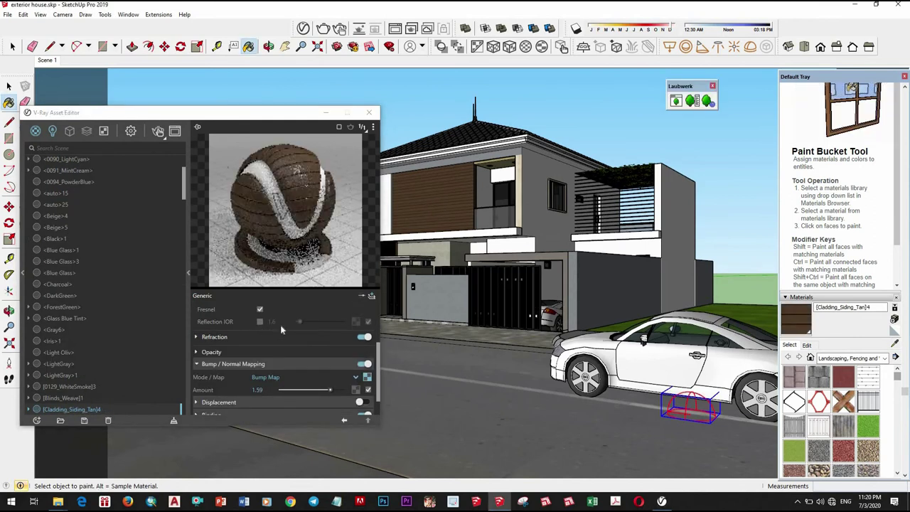
scroll(295, 352, up, 3)
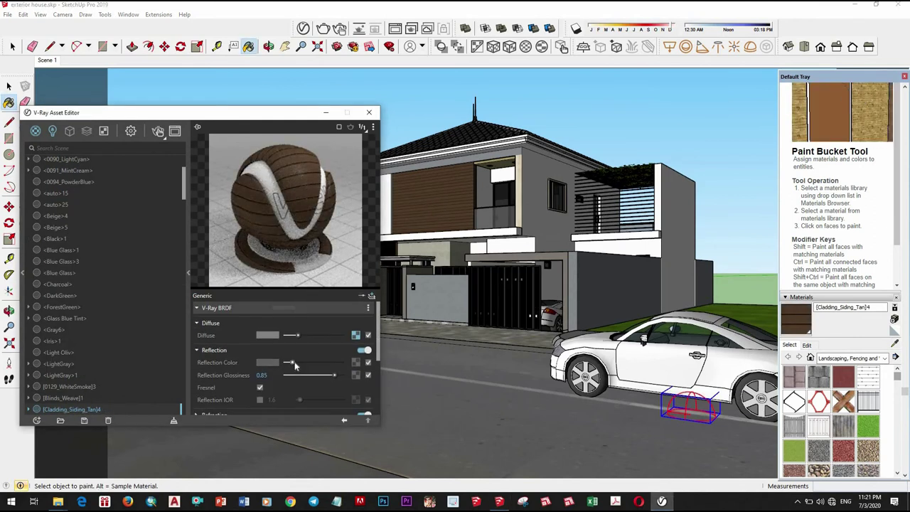
- Turn off Interactive in V-Ray Render Settings, close the Asset Editor, and return to Select
click(130, 130)
click(171, 176)
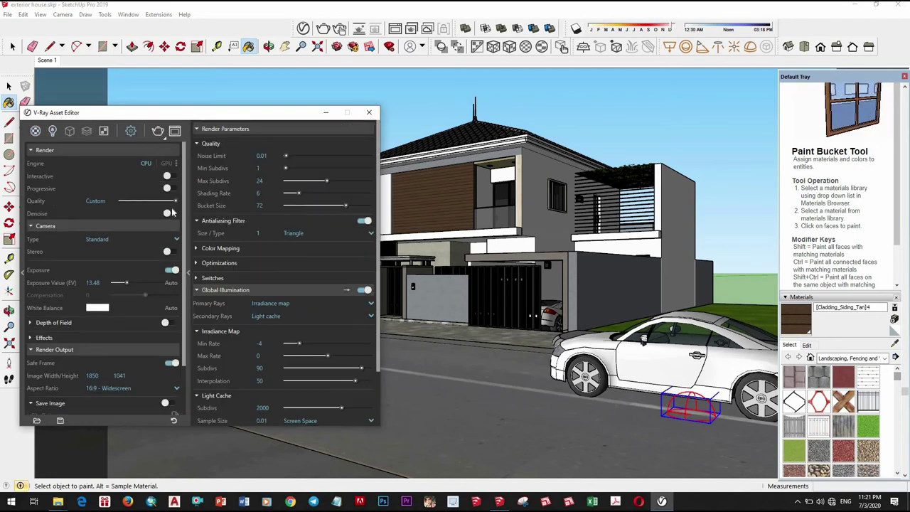
click(367, 114)
key(space)
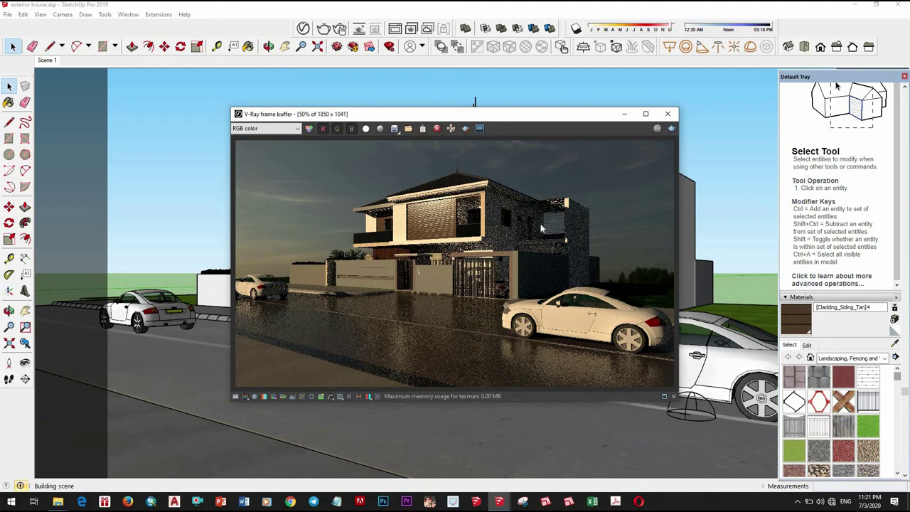
- Zoom in and out on the finished street-view render to inspect its details
scroll(455, 278, up, 3)
scroll(446, 283, down, 2)
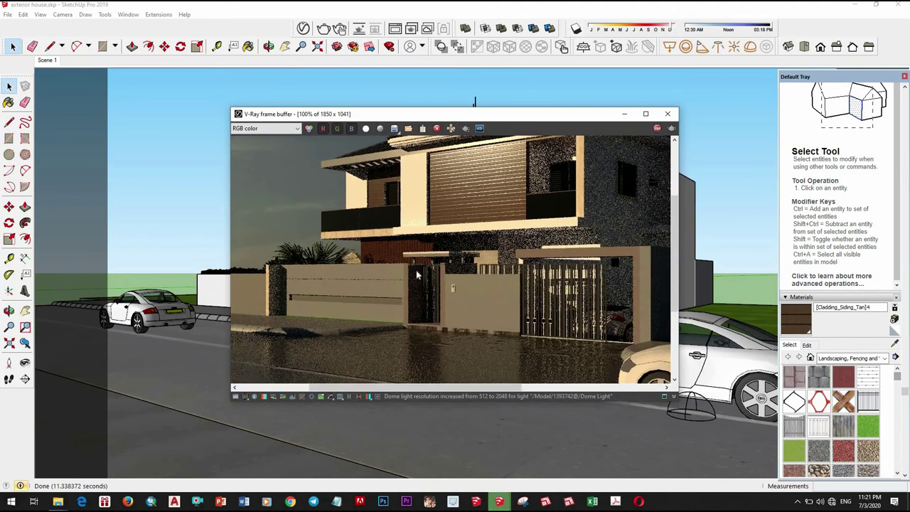
scroll(497, 293, down, 2)
scroll(541, 304, up, 1)
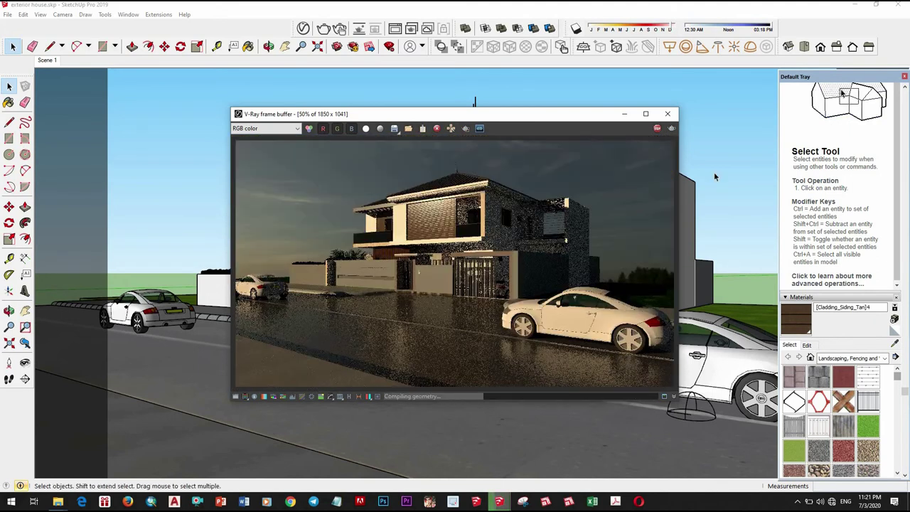